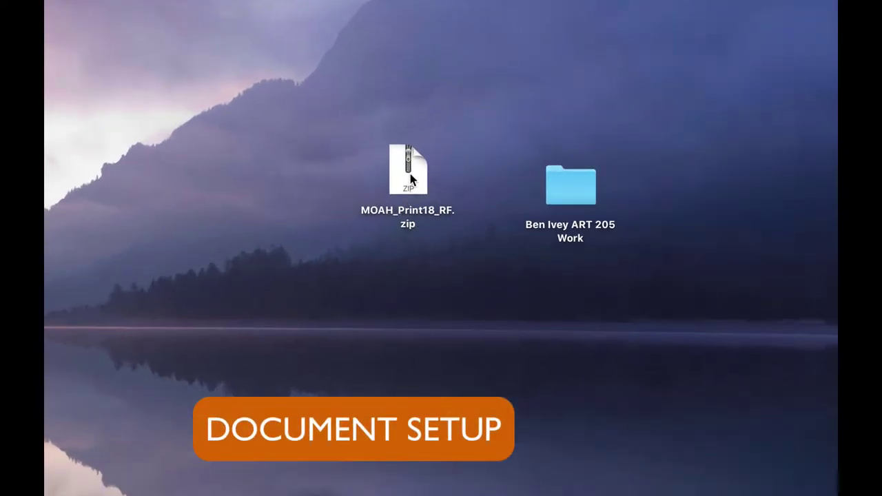
Move the MOAH zip into the ART 205 work folder and unzip it there
left_click_drag(411, 178, 566, 196)
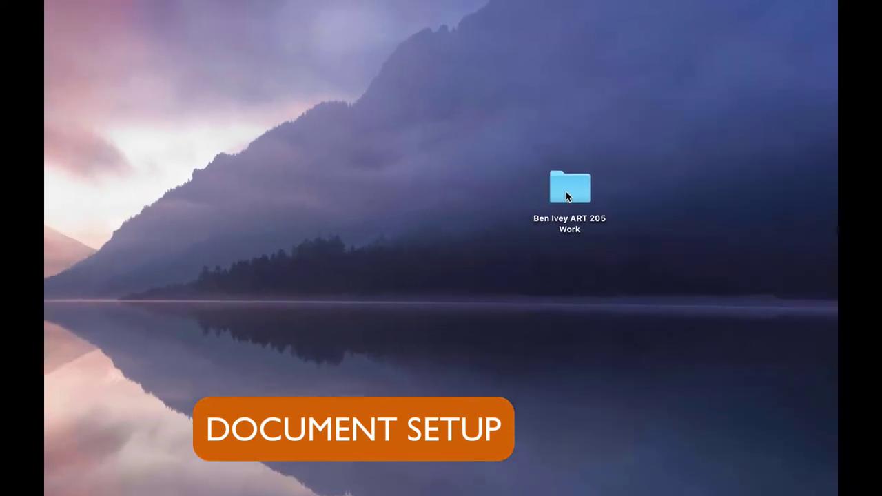
double_click(566, 195)
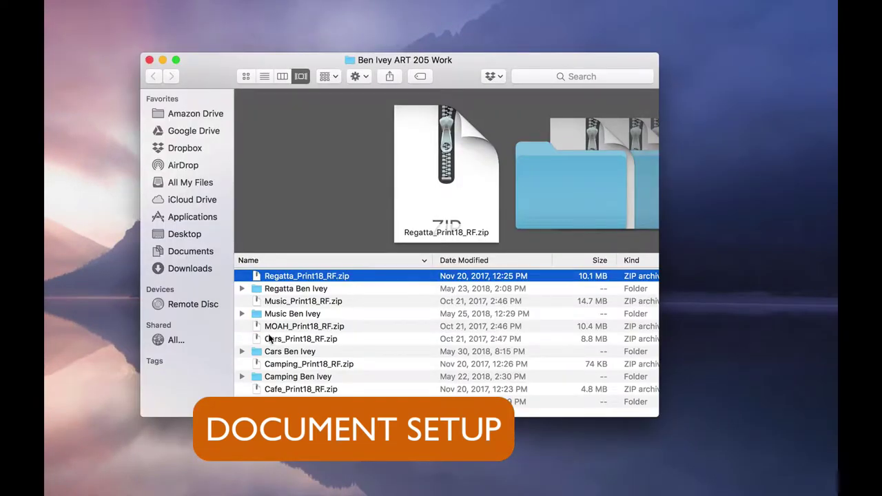
double_click(294, 328)
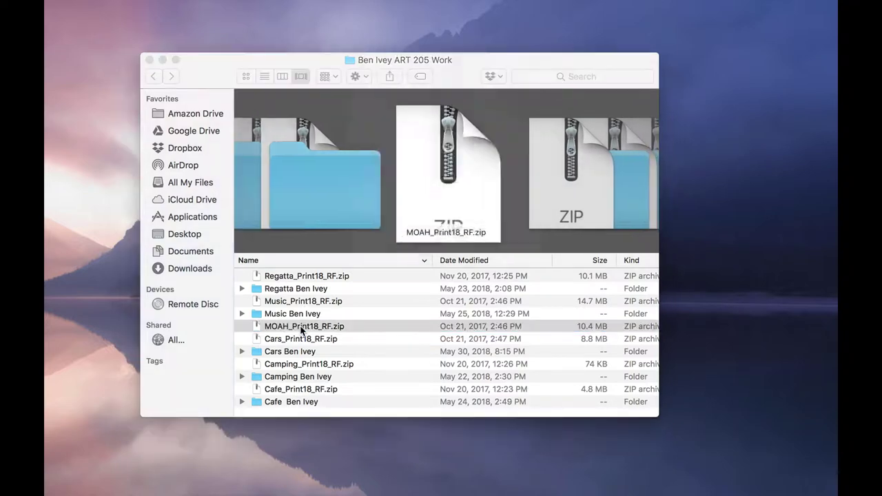
Rename the new MOAH folder to include the student's name and open it
key("Return")
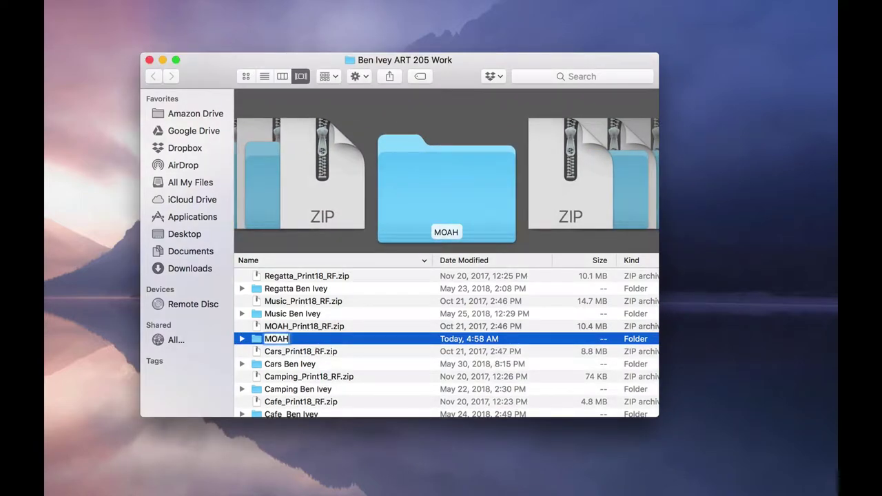
type("Ben Ivey")
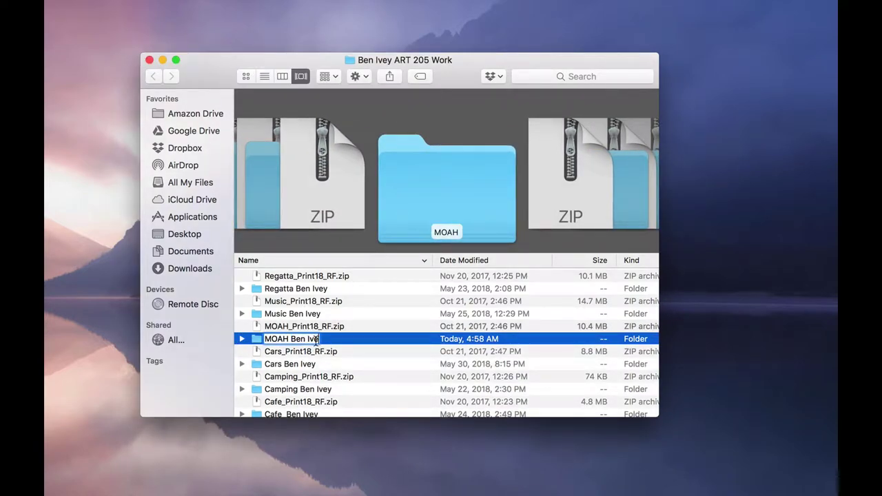
key("Return")
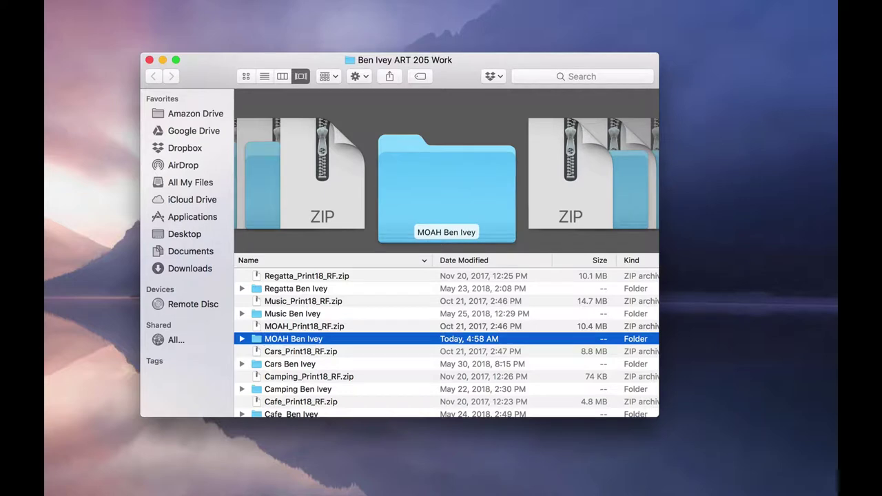
double_click(256, 340)
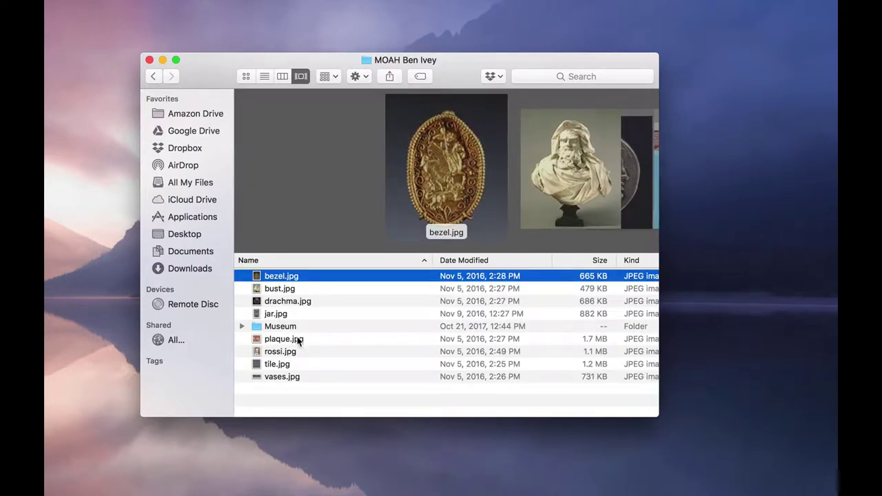
Select rossi.jpg in the MOAH folder and drag it onto Photoshop in the Dock
left_click(305, 311)
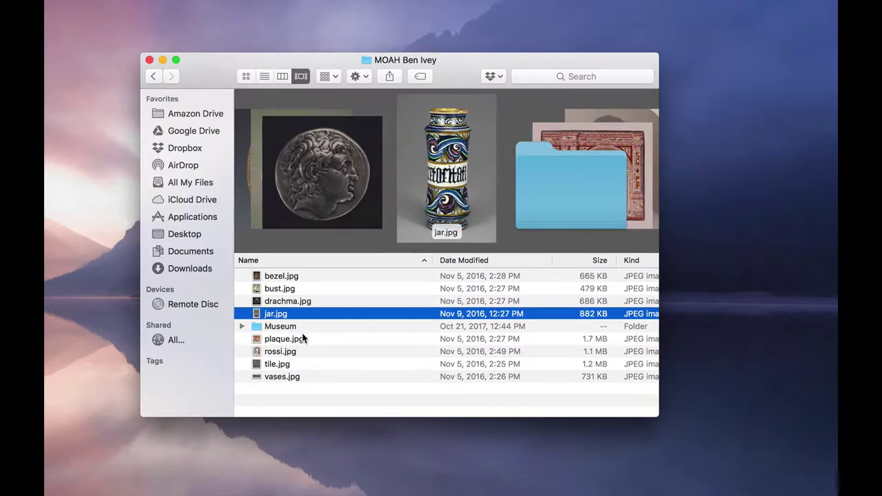
left_click(304, 339)
left_click(308, 352)
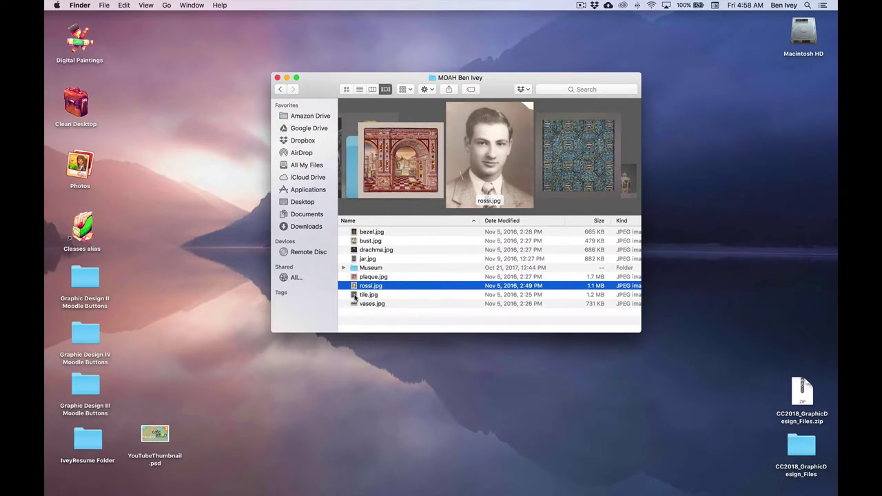
left_click_drag(364, 288, 314, 480)
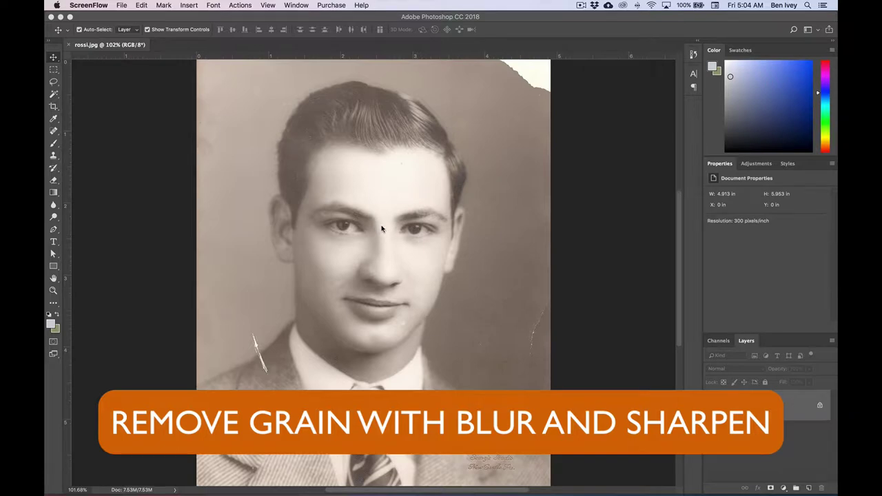
Apply a Gaussian Blur with a 2-pixel radius to the rossi portrait
left_click(374, 225)
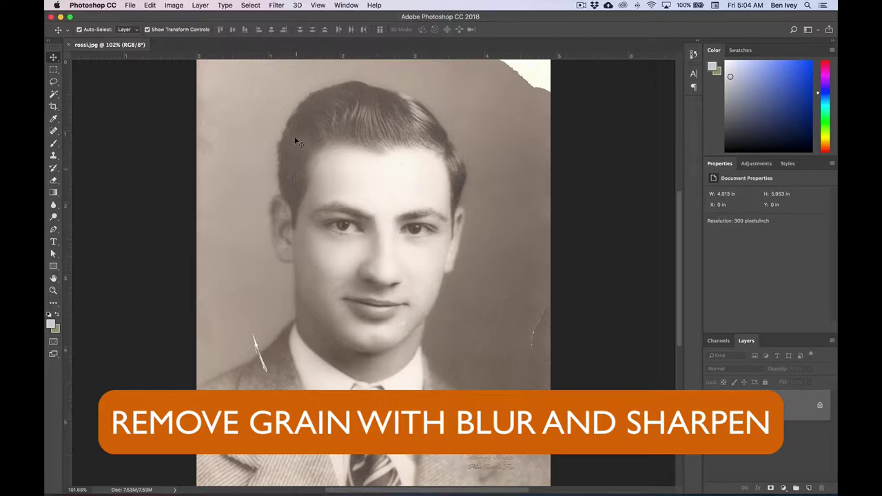
left_click(276, 5)
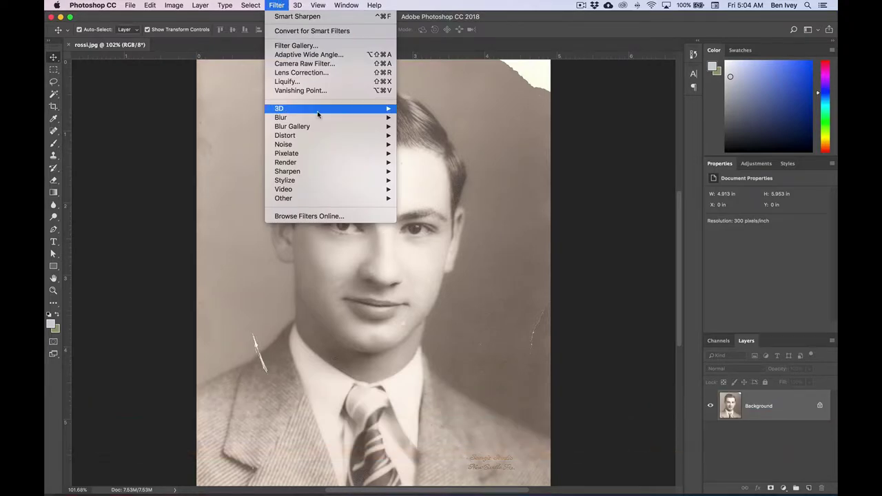
mouse_move(317, 111)
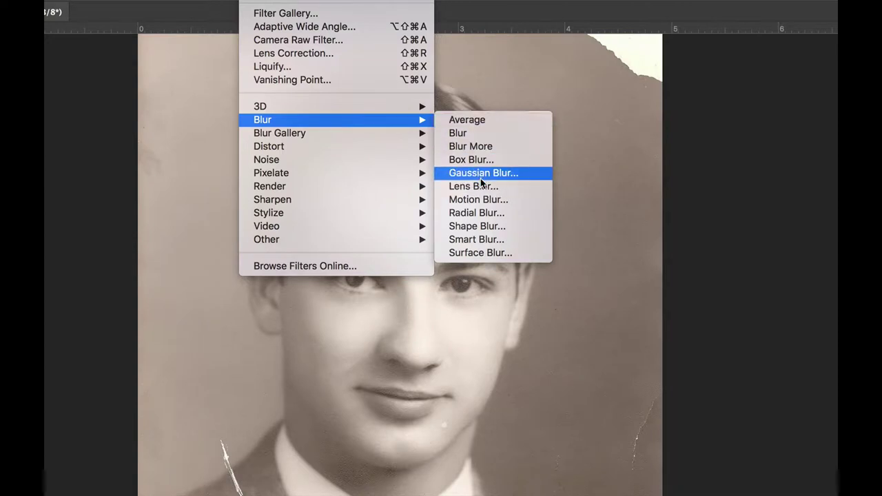
left_click(479, 175)
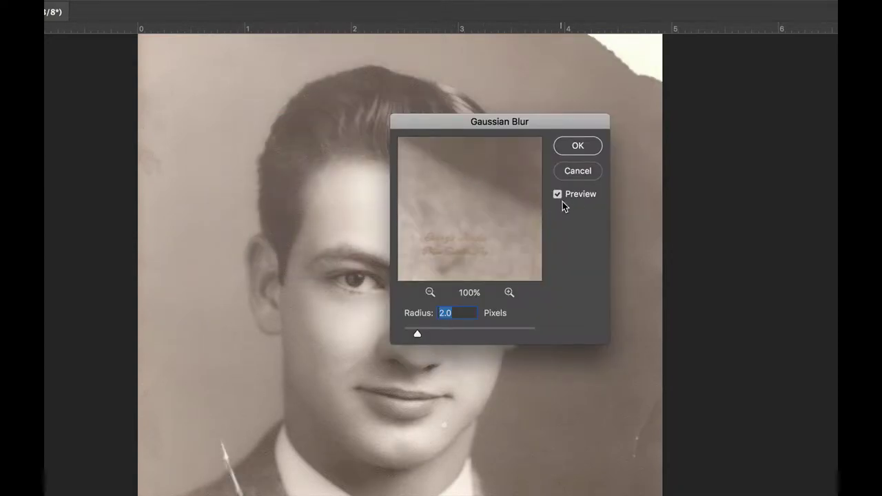
left_click_drag(459, 165, 492, 262)
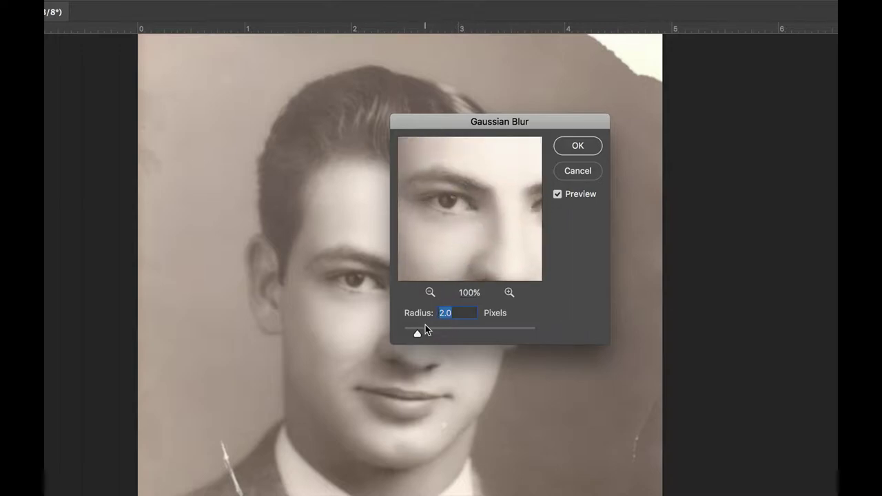
left_click_drag(422, 337, 464, 335)
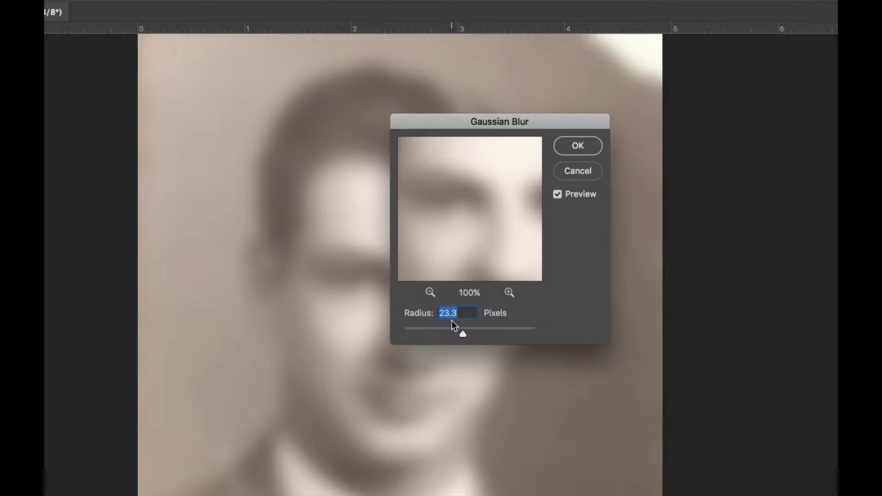
type("2")
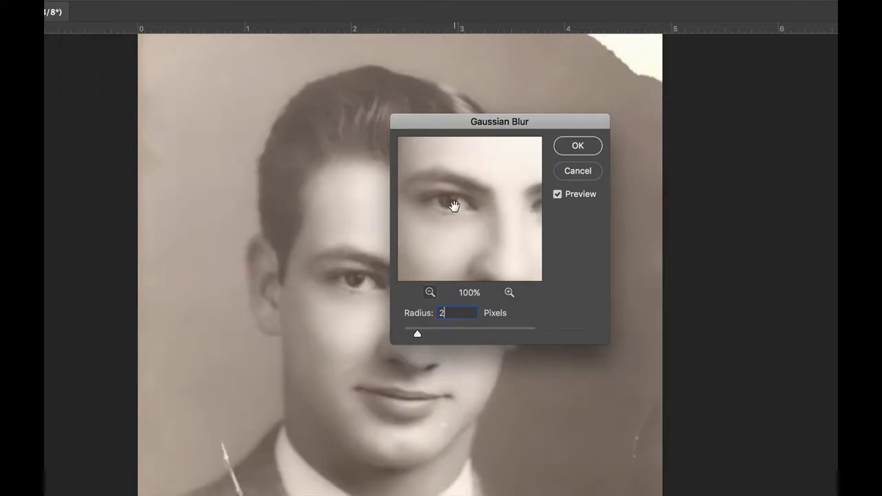
left_click(509, 292)
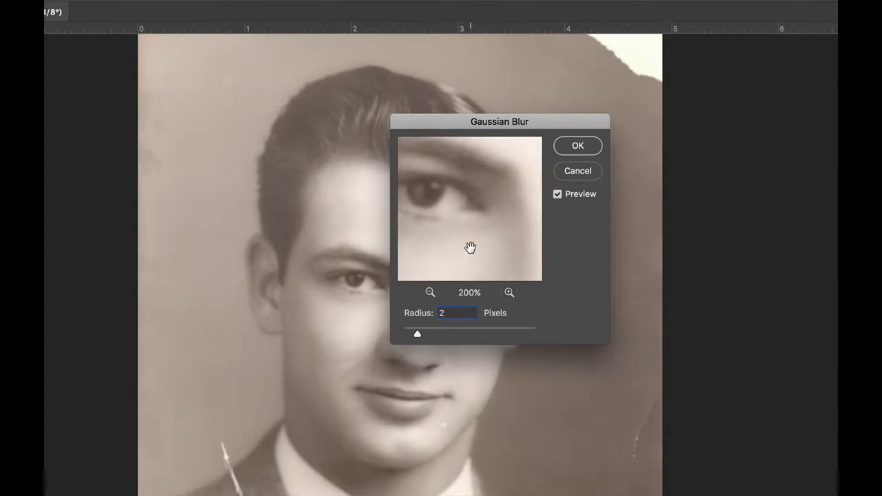
left_click(577, 147)
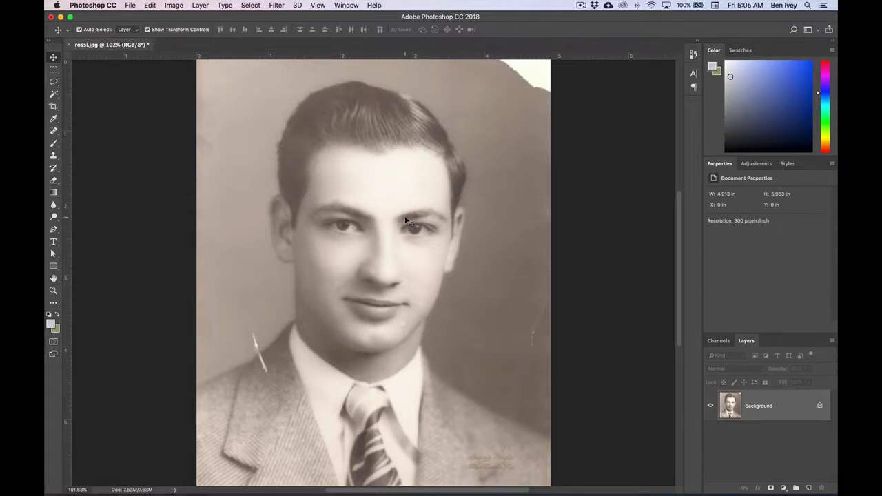
Set Smart Sharpen to remove Gaussian Blur, with Amount 250%, Radius 2.0 px and Reduce Noise 10%
left_click(275, 5)
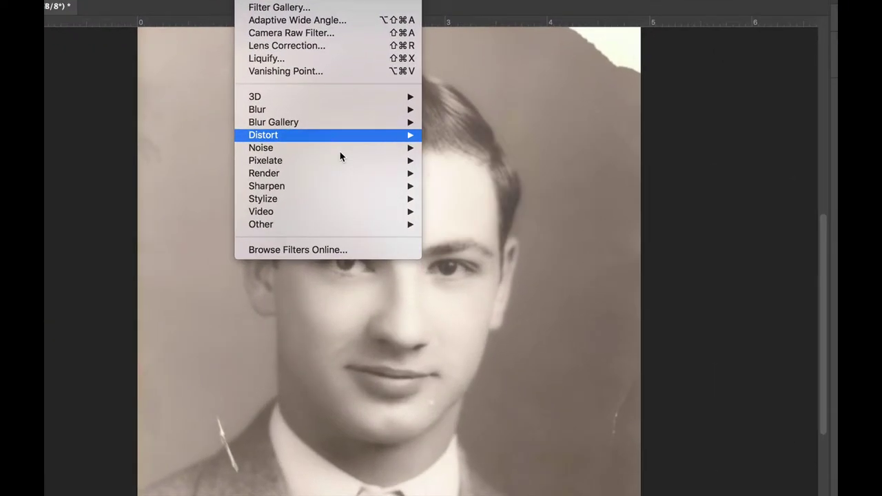
mouse_move(339, 186)
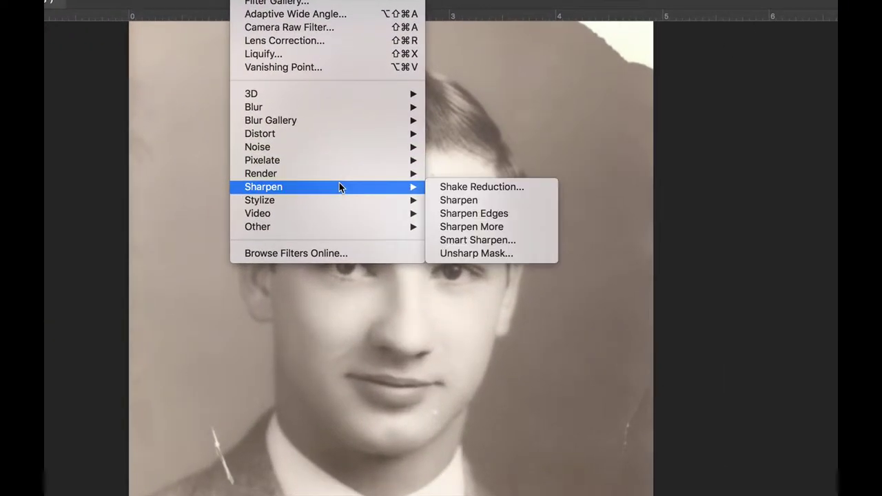
left_click(496, 242)
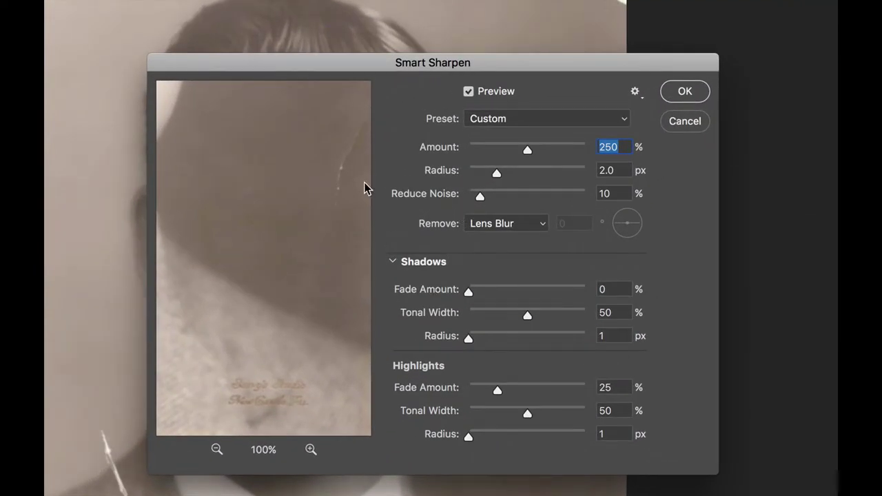
mouse_move(223, 150)
left_mouse_down()
mouse_move(256, 166)
mouse_move(346, 279)
left_mouse_up()
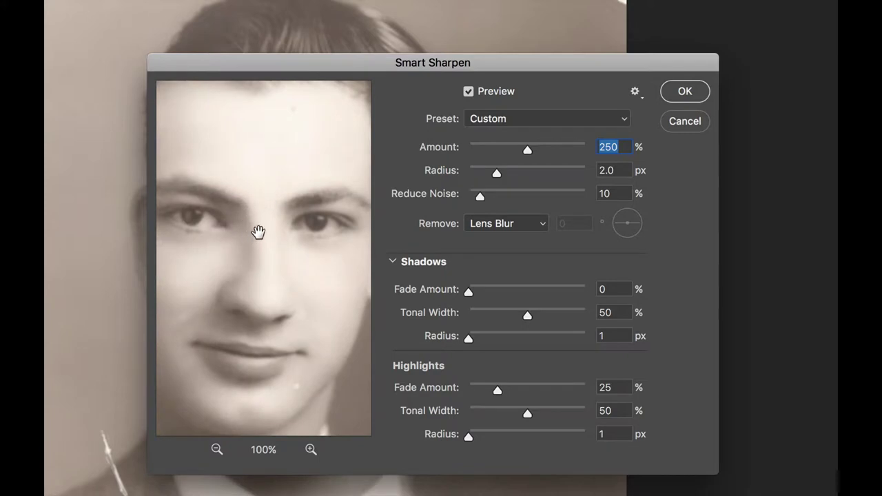
left_click_drag(257, 232, 299, 177)
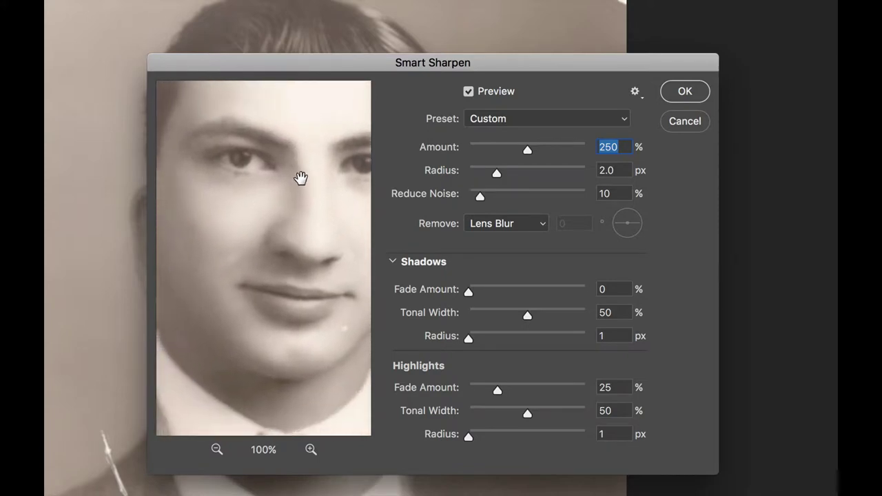
left_click(310, 449)
left_click_drag(273, 152, 312, 268)
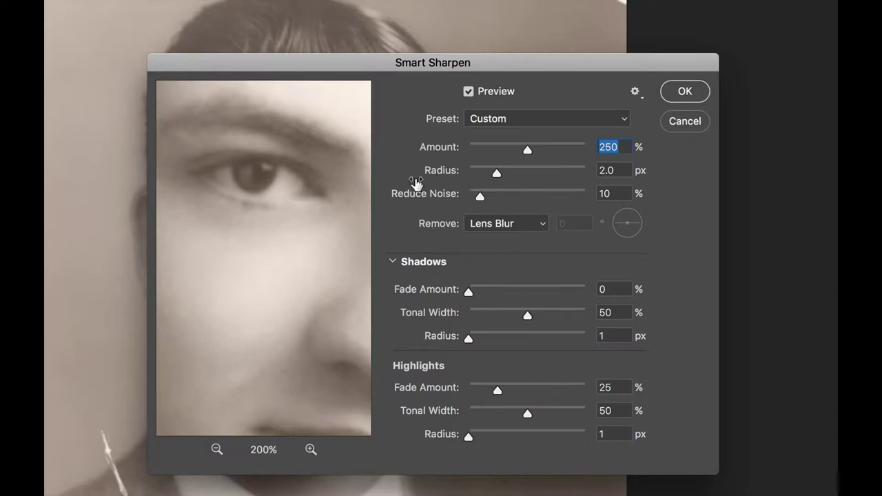
left_click(391, 260)
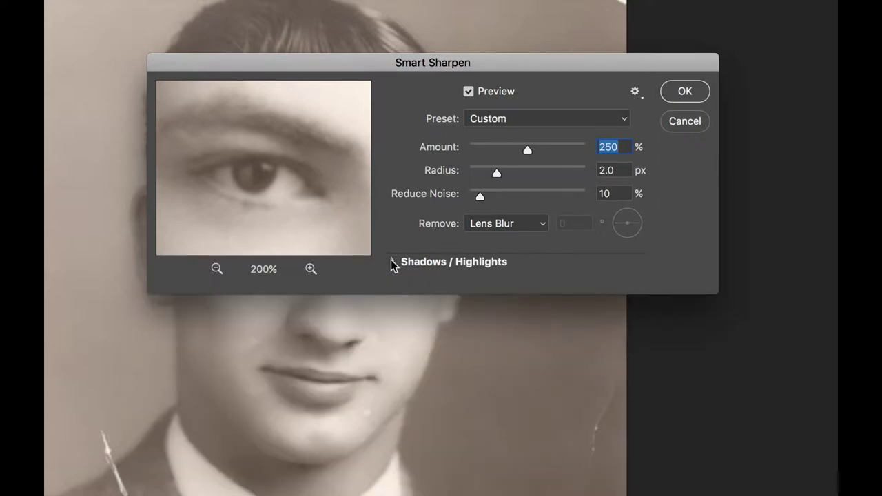
left_click(392, 263)
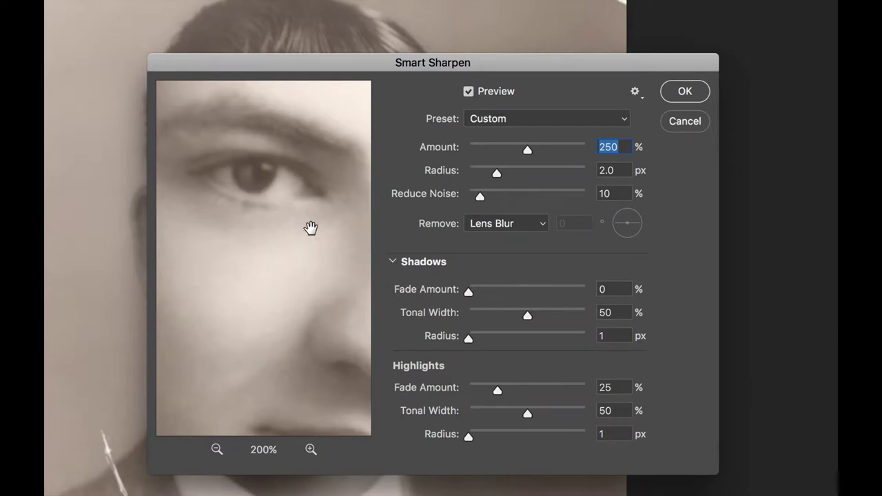
left_click(482, 224)
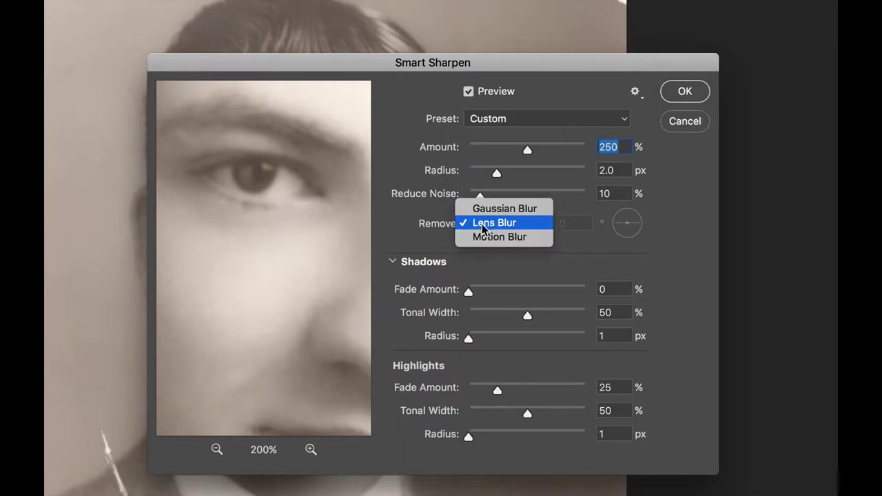
left_click(499, 208)
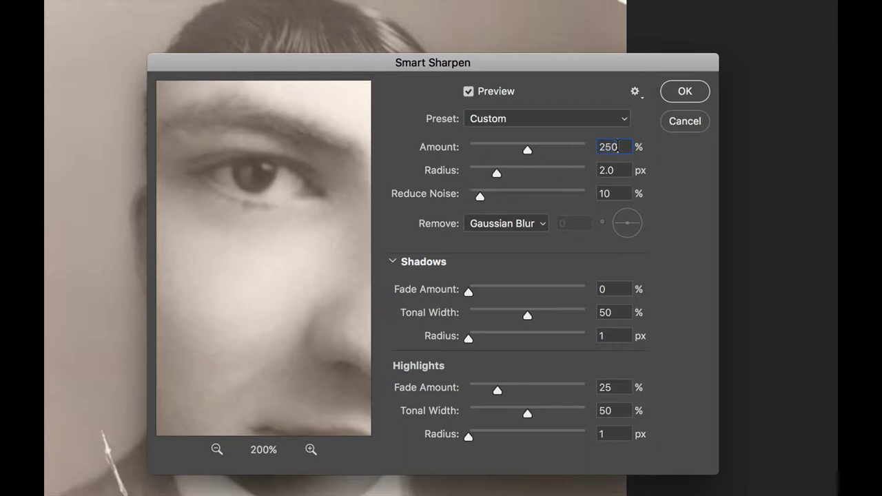
key("Tab")
key("Tab")
left_click(620, 389)
Compare the Smart Sharpen preview against the original, then apply it
left_click(469, 93)
left_click(469, 94)
left_click(468, 94)
left_click(469, 94)
left_click(684, 92)
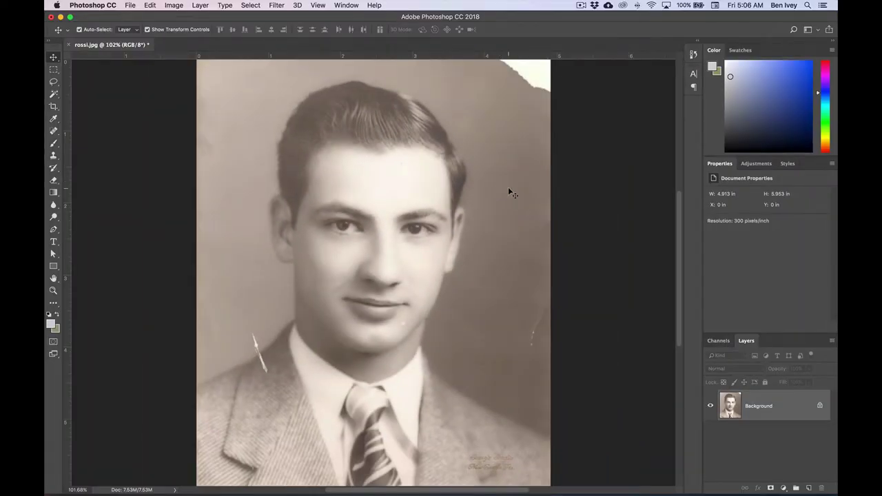
Save the portrait as a Photoshop PSD named 'rossi-' plus the restorer's name
left_click(130, 5)
left_click(152, 104)
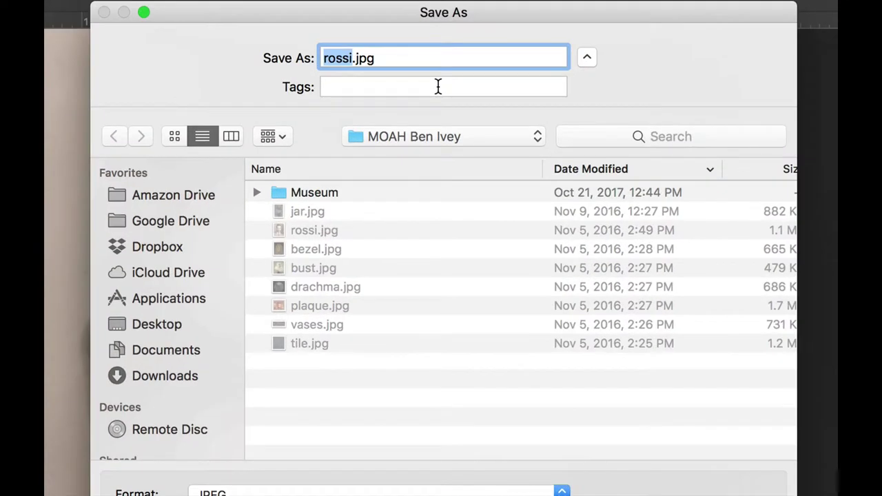
key("Right")
type("-Beni")
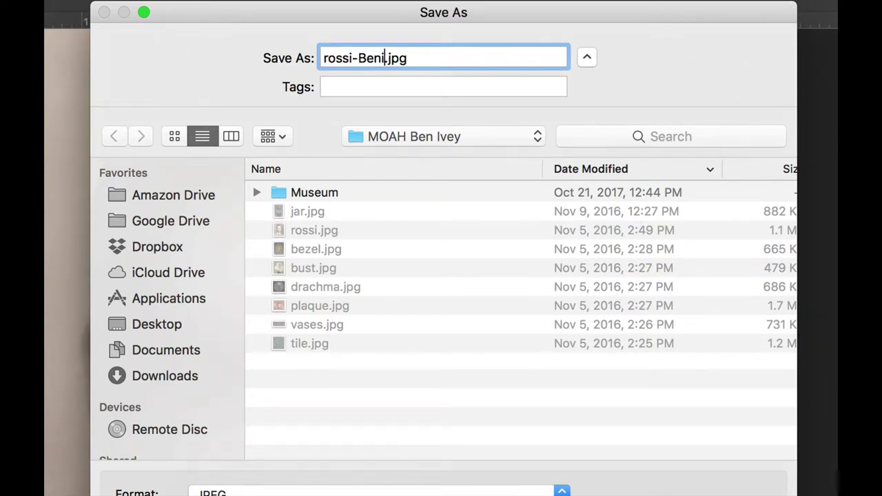
key("BackSpace")
type("I")
key("BackSpace")
key("BackSpace")
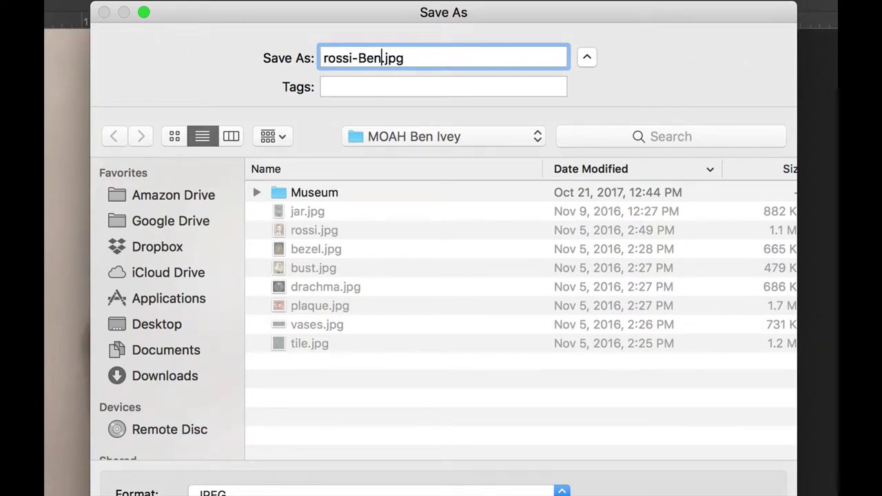
type("Ivey")
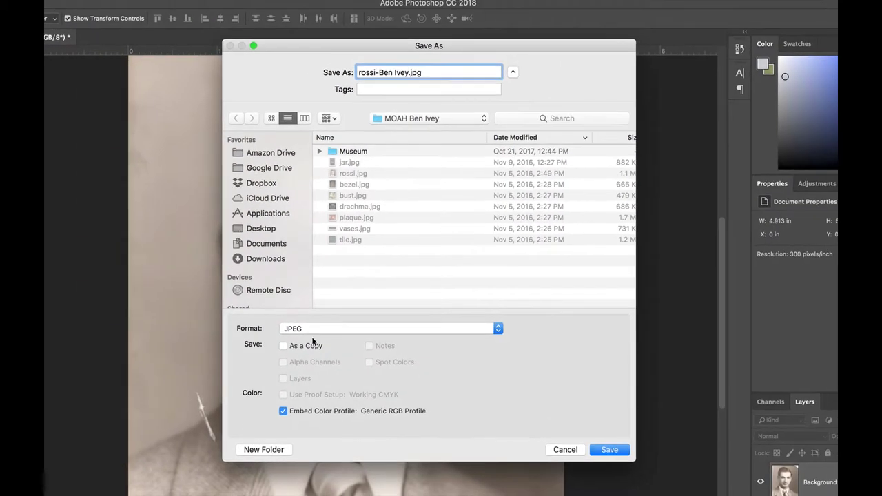
left_click(372, 492)
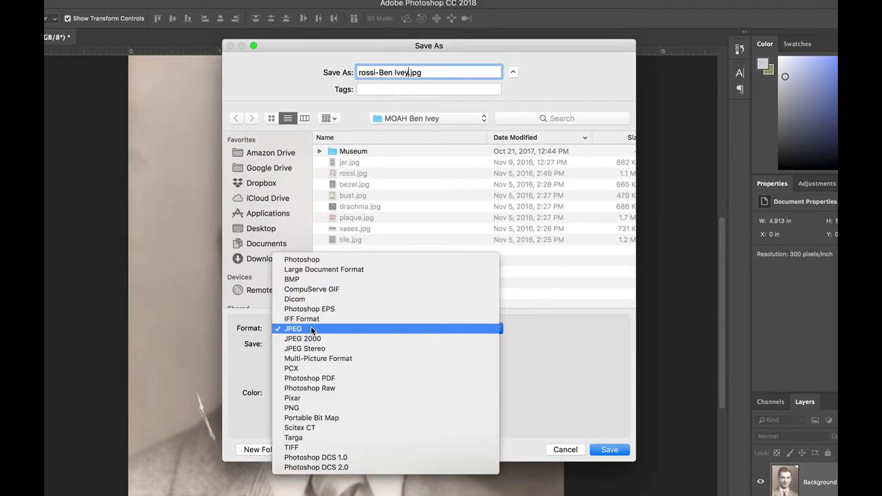
left_click(321, 261)
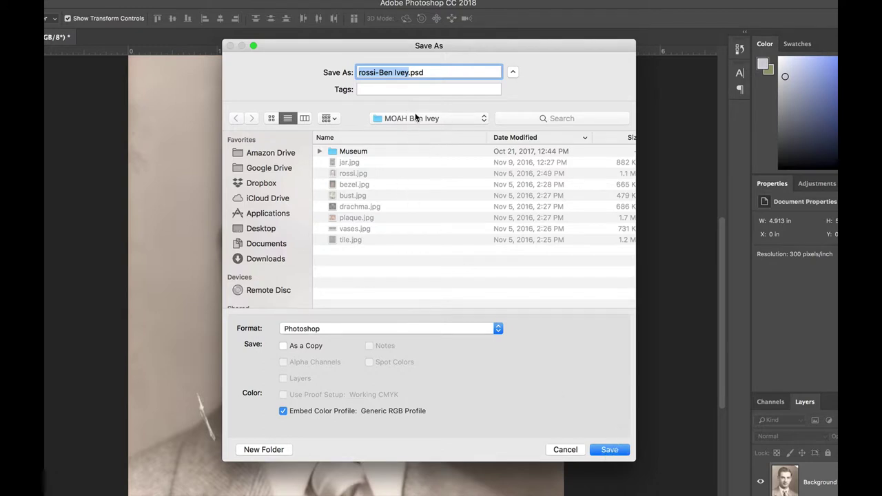
left_click(610, 450)
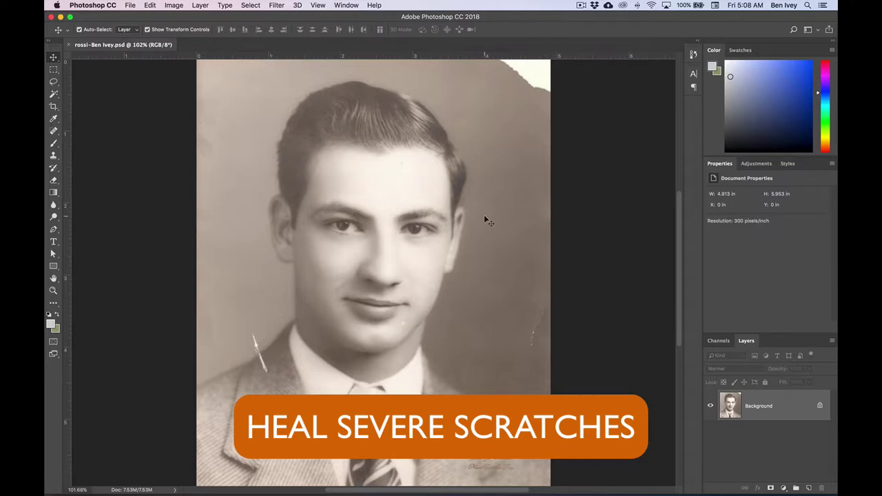
Zoom to 300% on the forehead and hairline and select the Spot Healing Brush
key("super+equal")
key("super+equal")
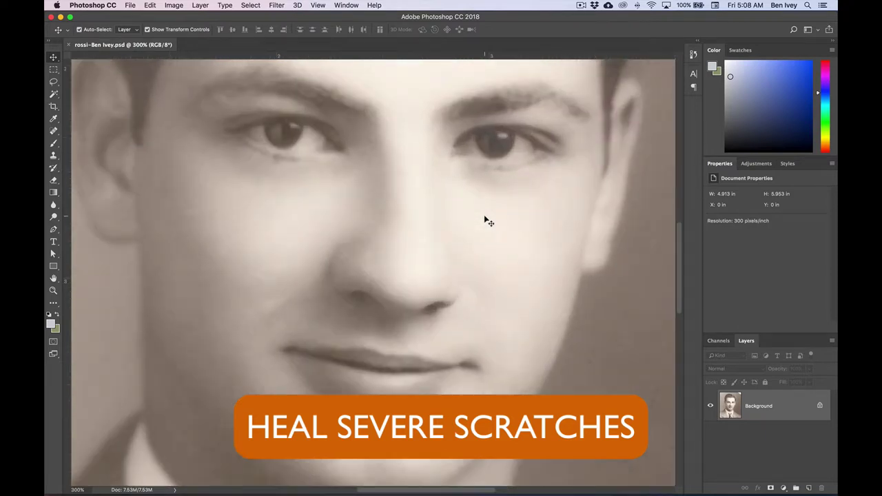
mouse_move(383, 167)
left_mouse_down()
mouse_move(382, 397)
mouse_move(364, 392)
left_mouse_up()
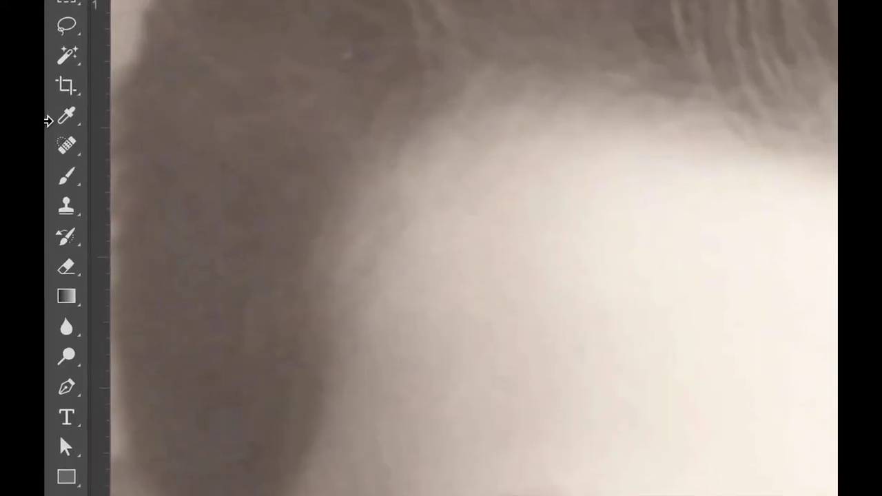
left_click(67, 171)
left_click(66, 147)
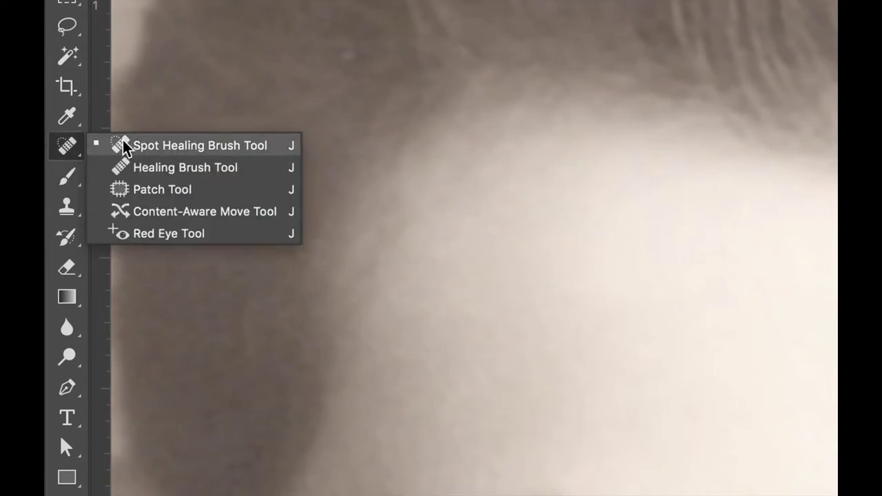
left_click(161, 147)
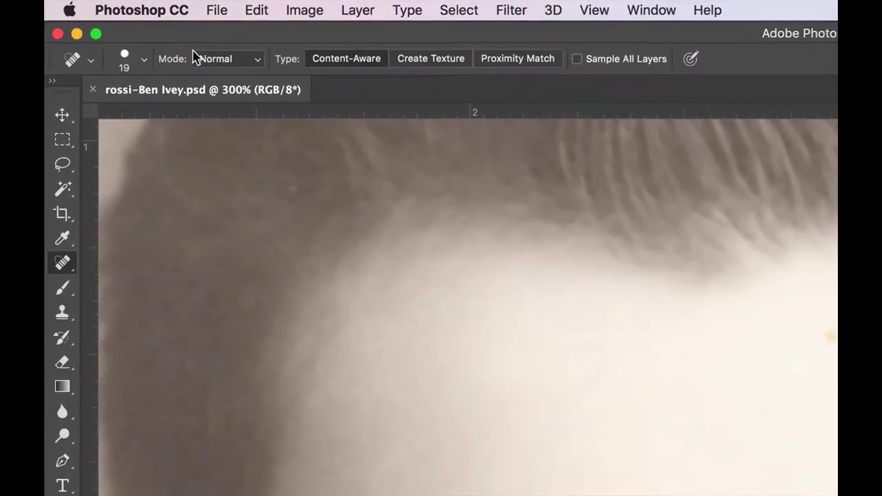
Set the spot-healing brush size to 20 px and its type to Proximity Match
left_click(143, 63)
left_click(235, 91)
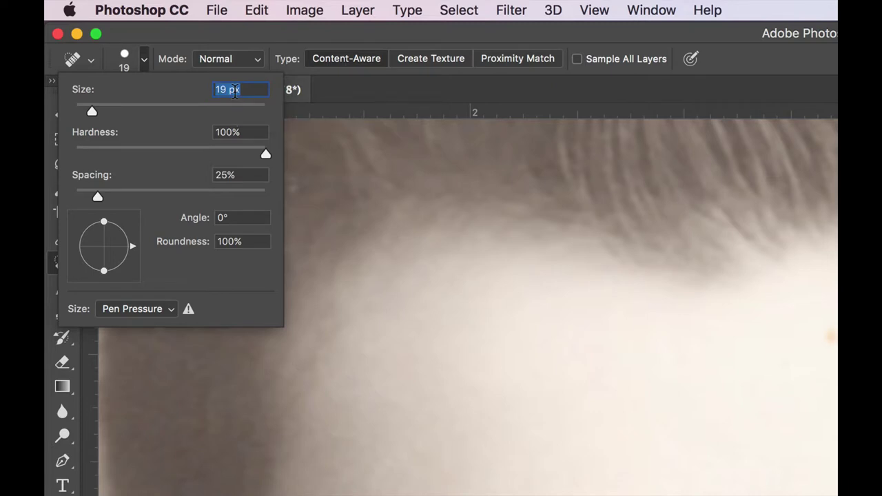
type("20")
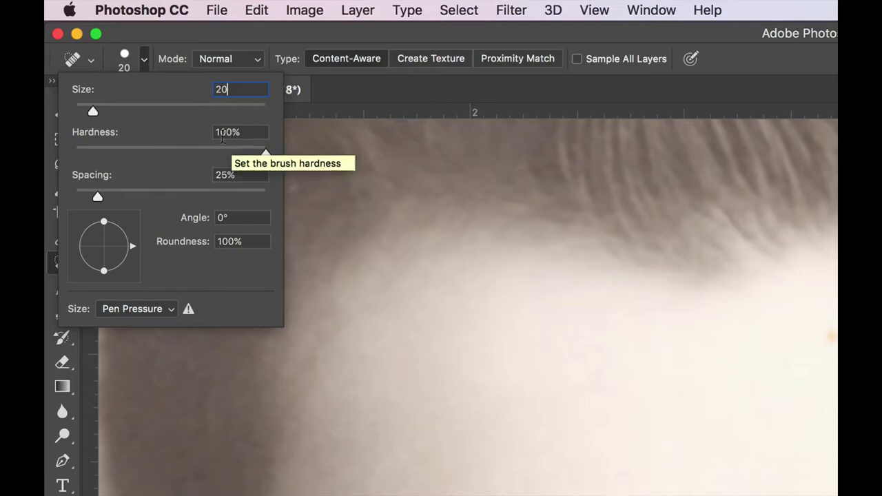
key("Tab")
left_click(293, 76)
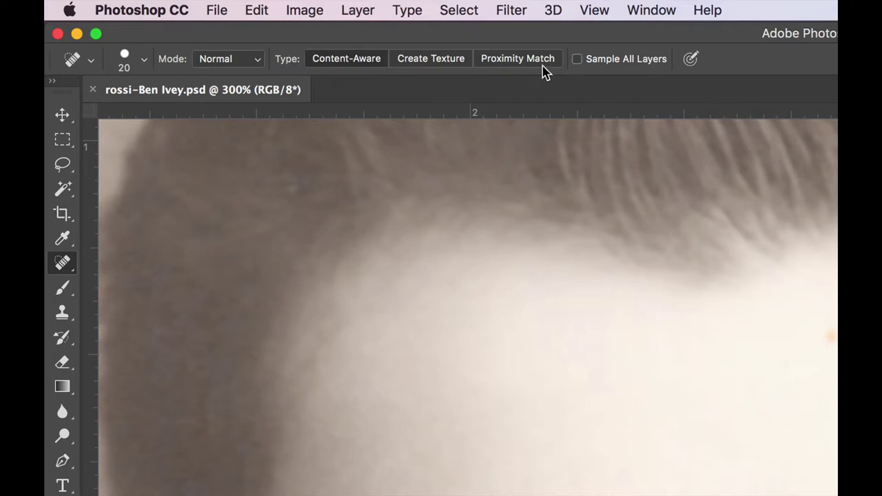
left_click(515, 62)
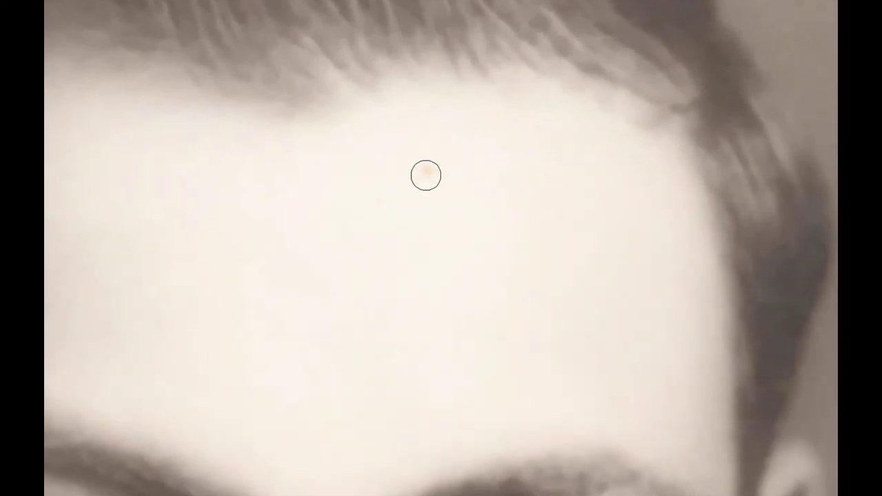
Spot-heal the small orange blemish in the middle of the forehead
left_click(430, 170)
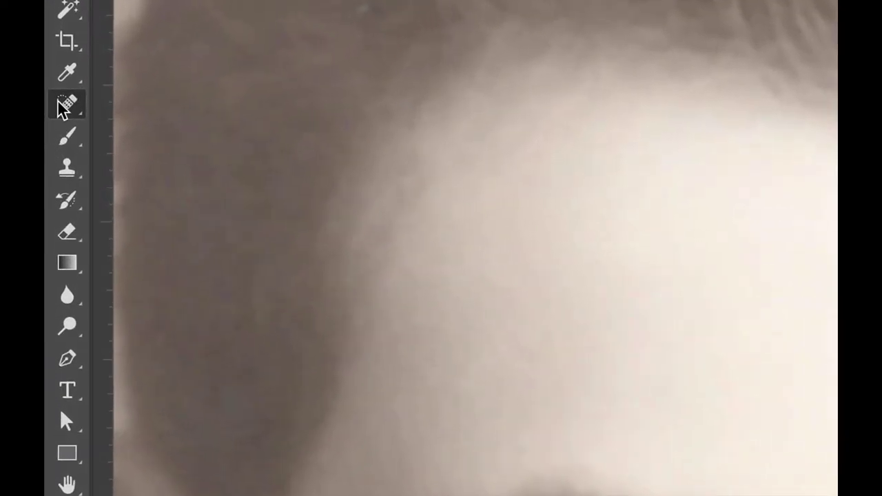
Switch to the Healing Brush Tool, zoom to 400% on the chin, and dismiss the source-point warning
left_click(51, 131)
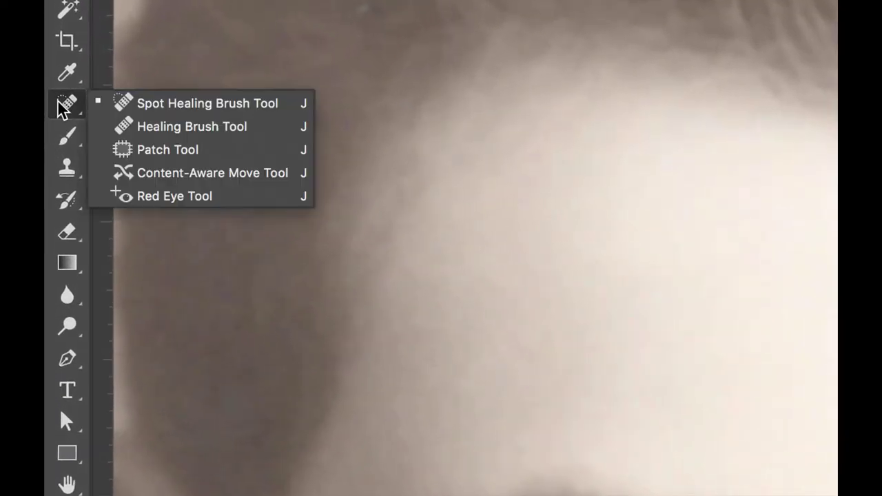
left_click(146, 130)
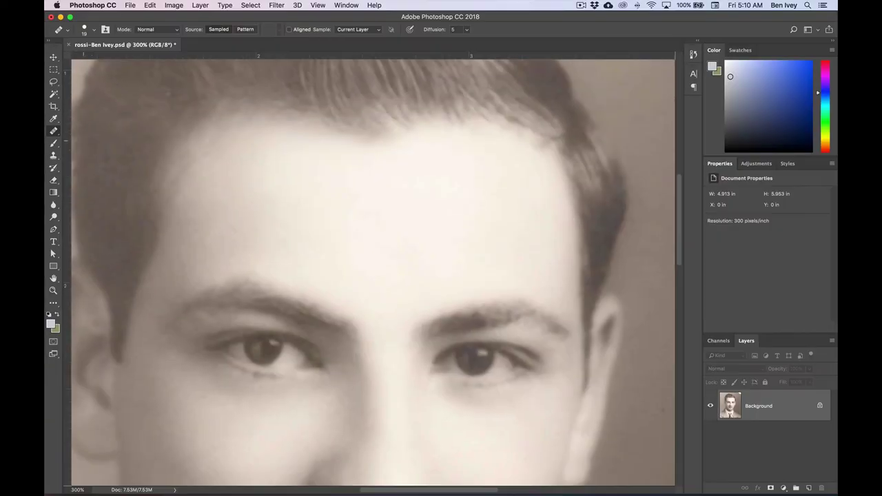
scroll(372, 272, "down", 10)
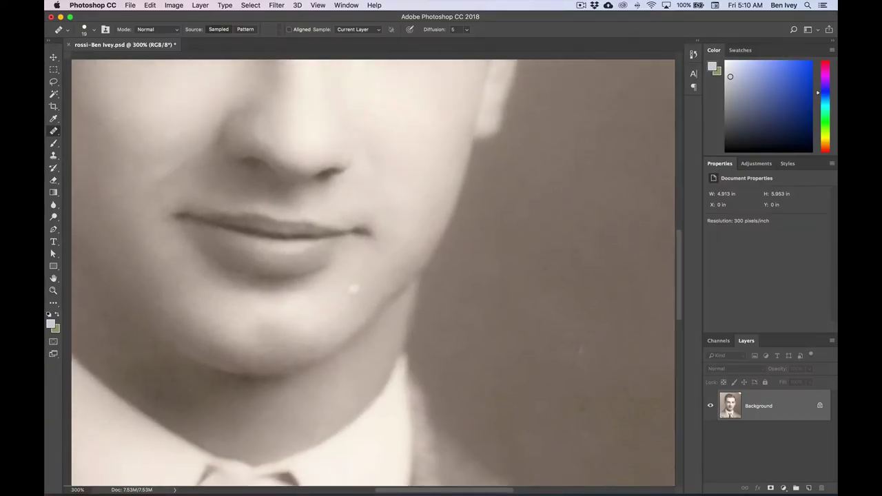
key("super+equal")
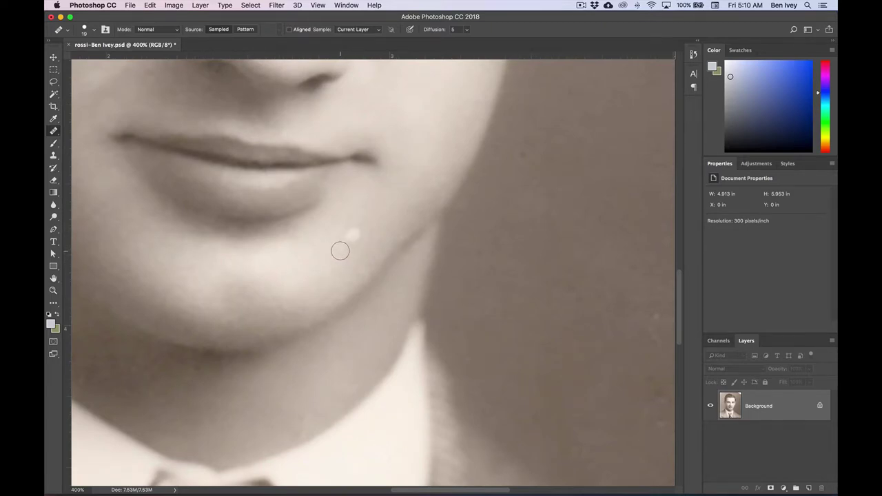
left_click(351, 229)
left_click(441, 148)
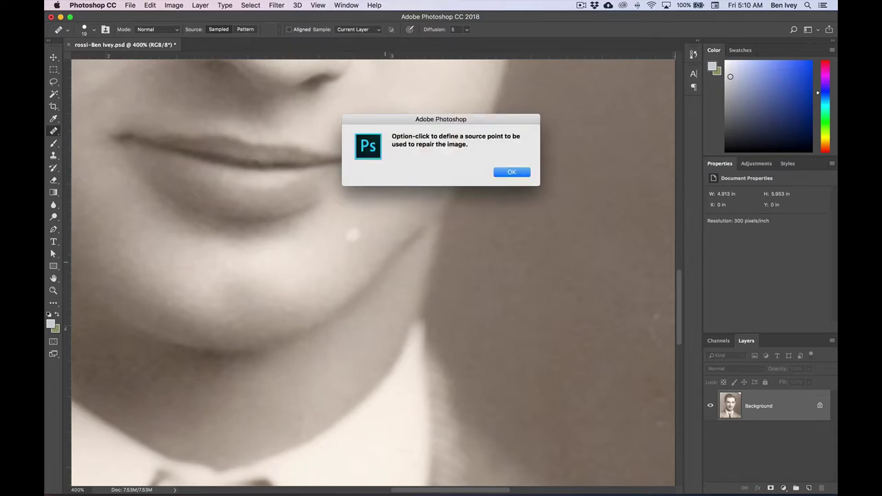
key("Return")
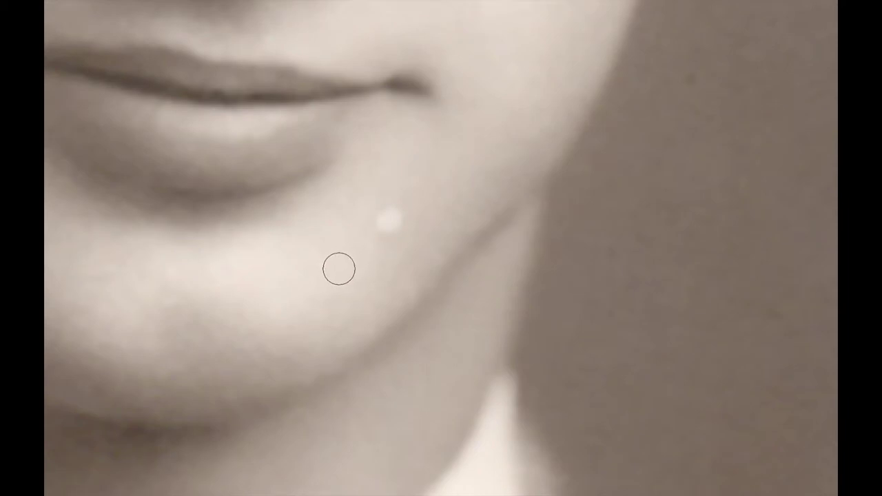
Sample clean chin skin, heal the light chin spot and a cheek patch, then save the PSD
left_click(385, 272, "alt")
left_click(394, 222)
mouse_move(388, 217)
left_mouse_down()
mouse_move(397, 210)
mouse_move(384, 216)
mouse_move(399, 216)
mouse_move(396, 224)
left_mouse_up()
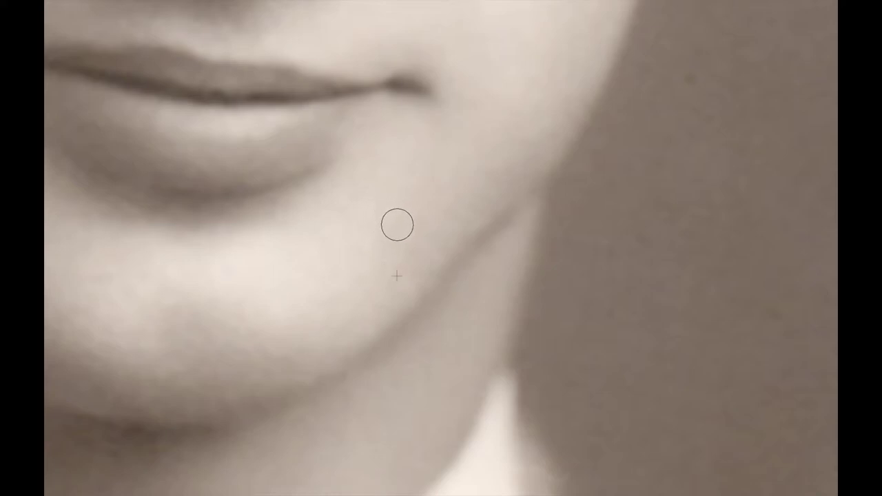
left_click(328, 281)
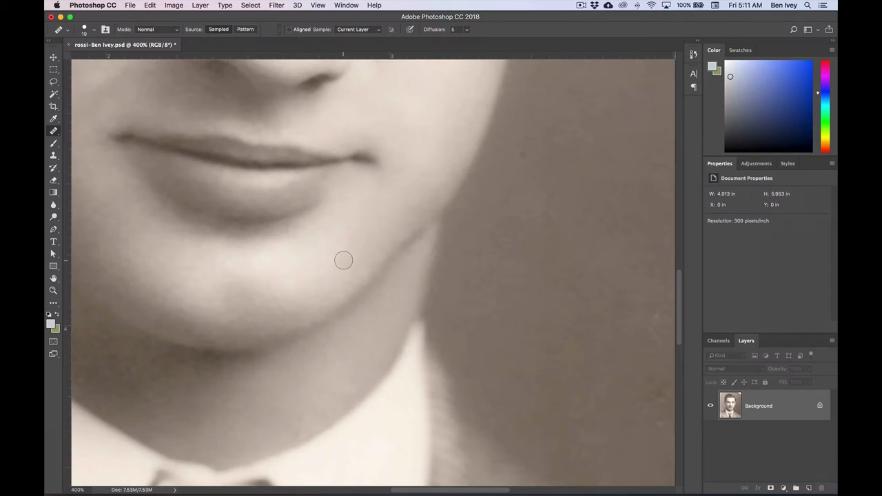
left_click(131, 5)
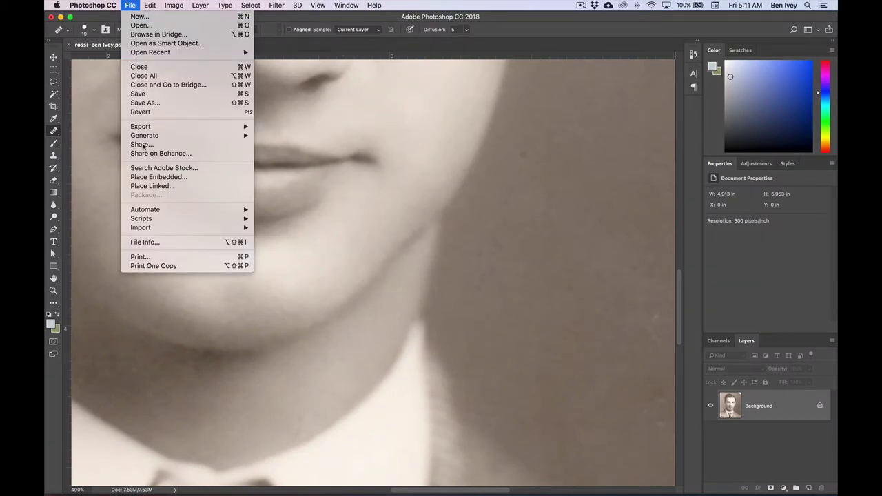
left_click(138, 94)
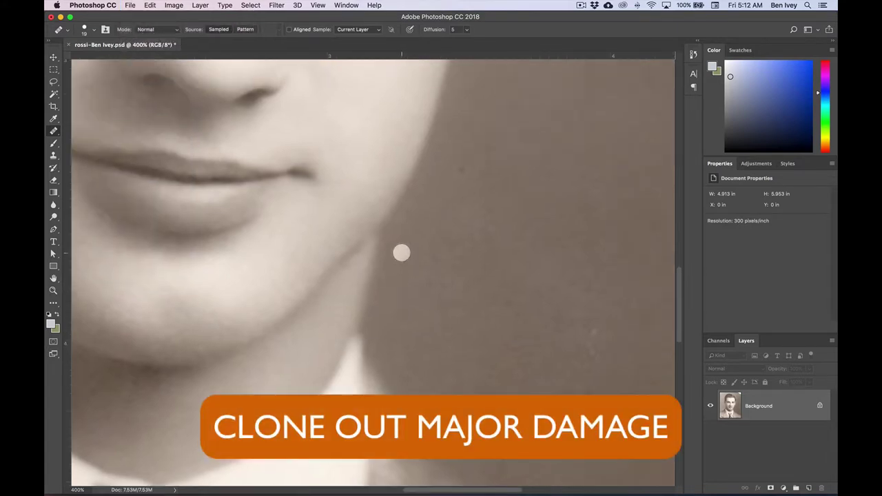
Spot-heal the grey speck on the torn white top-right corner
scroll(434, 240, "up", 15)
scroll(433, 240, "right", 10)
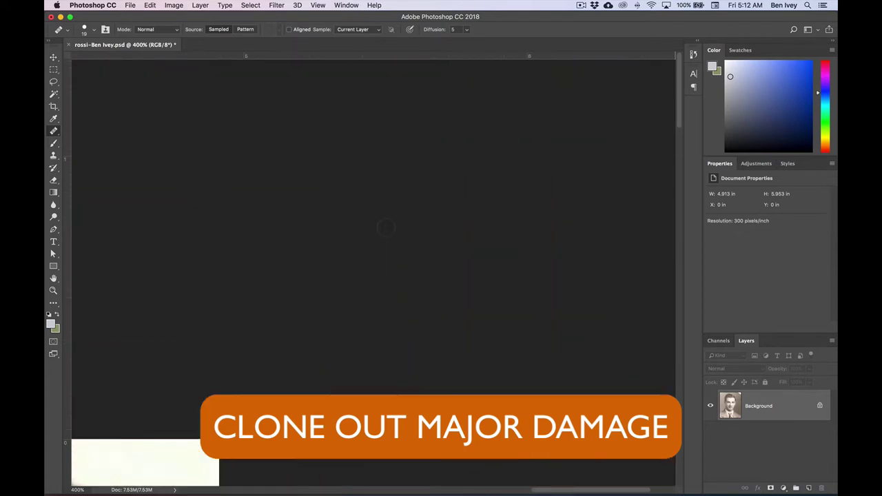
scroll(407, 219, "down", 10)
scroll(407, 219, "left", 10)
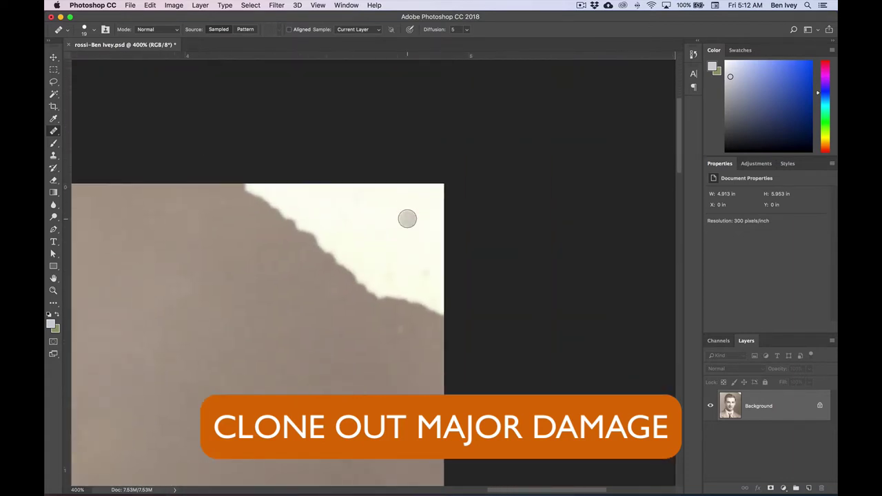
scroll(442, 219, "down", 2)
left_click(407, 167)
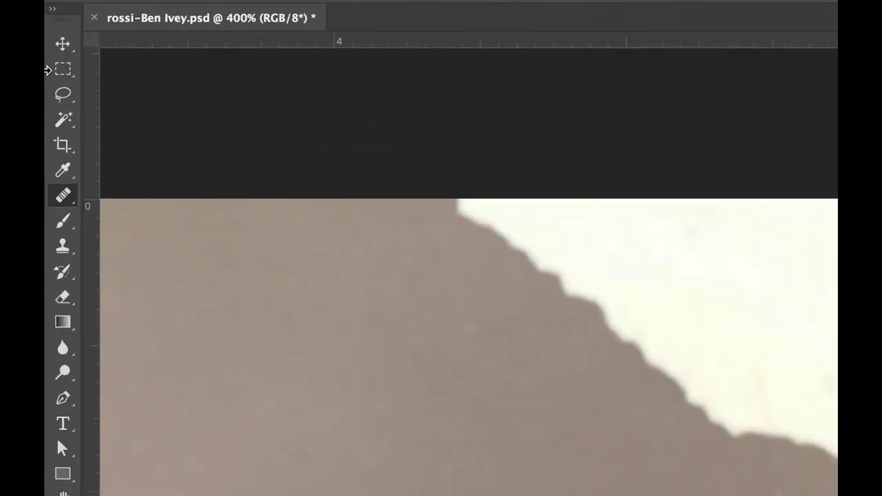
Marquee-select the torn top-right corner and fill it using Content-Aware fill
left_click_drag(53, 70, 138, 75)
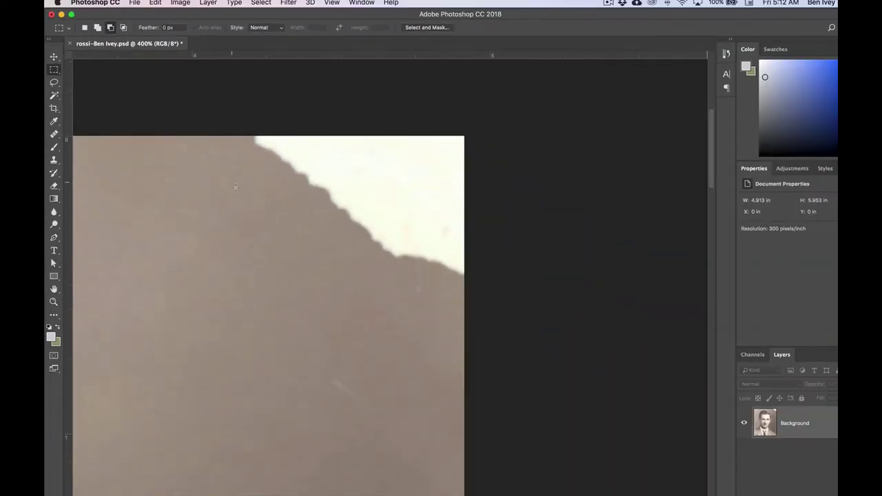
left_click_drag(245, 301, 454, 127)
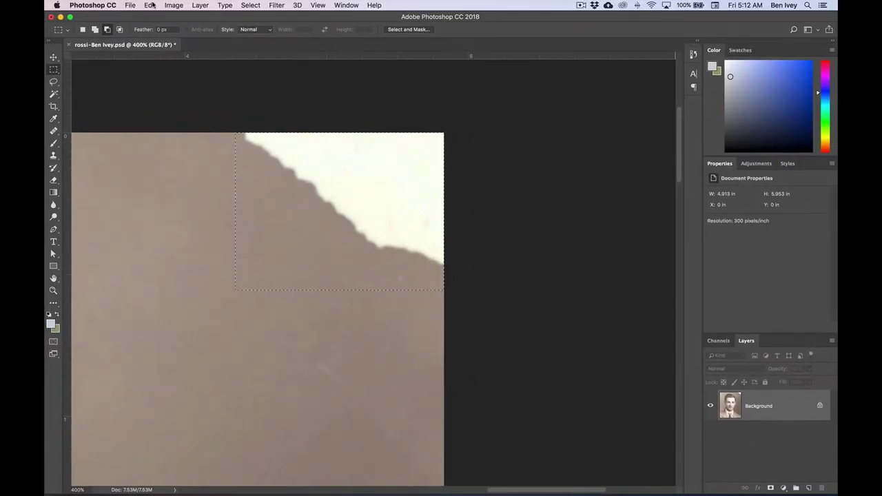
left_click(151, 4)
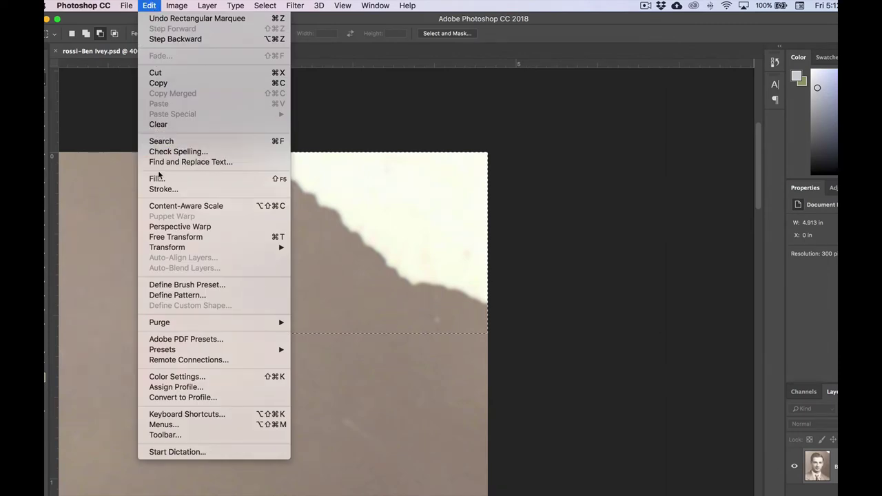
left_click(160, 180)
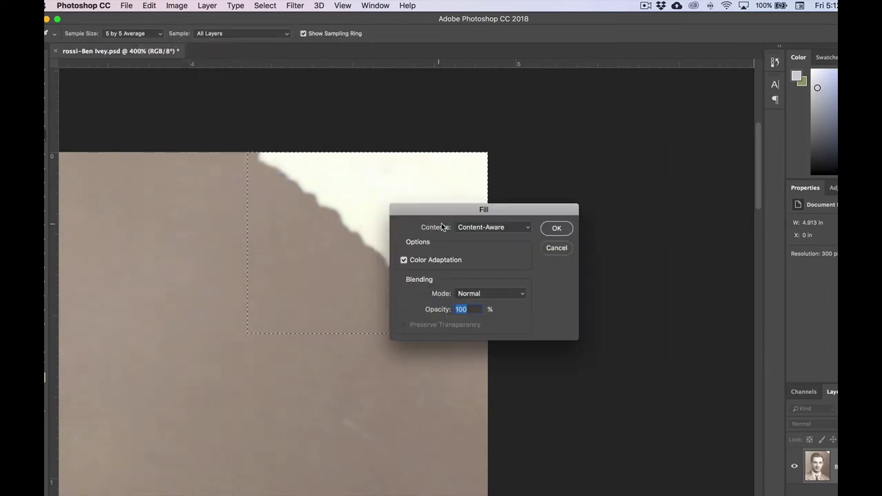
left_click_drag(435, 212, 540, 171)
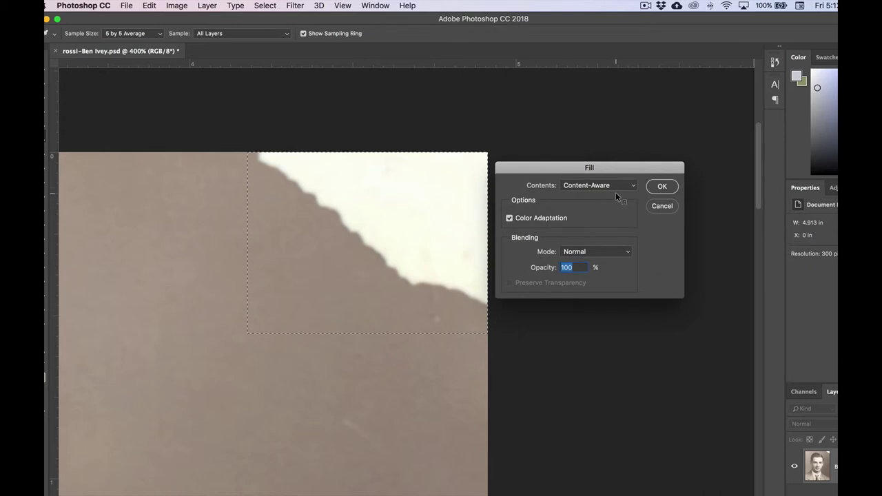
left_click(588, 186)
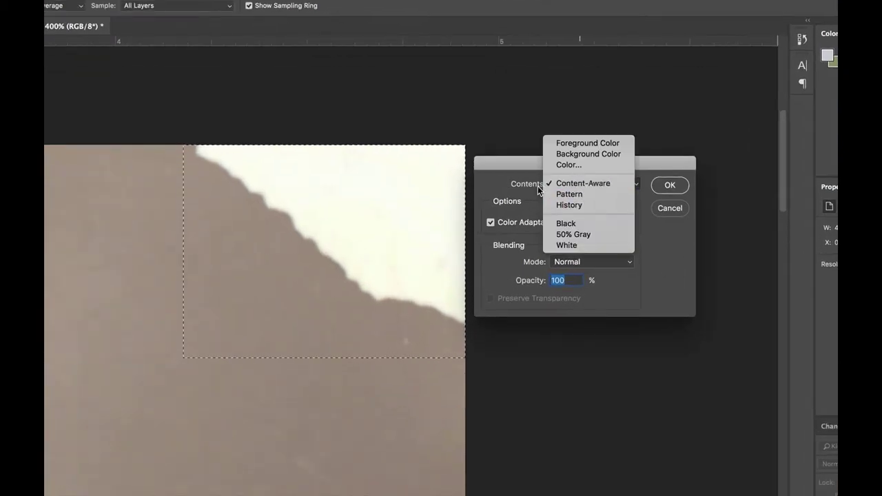
left_click(577, 185)
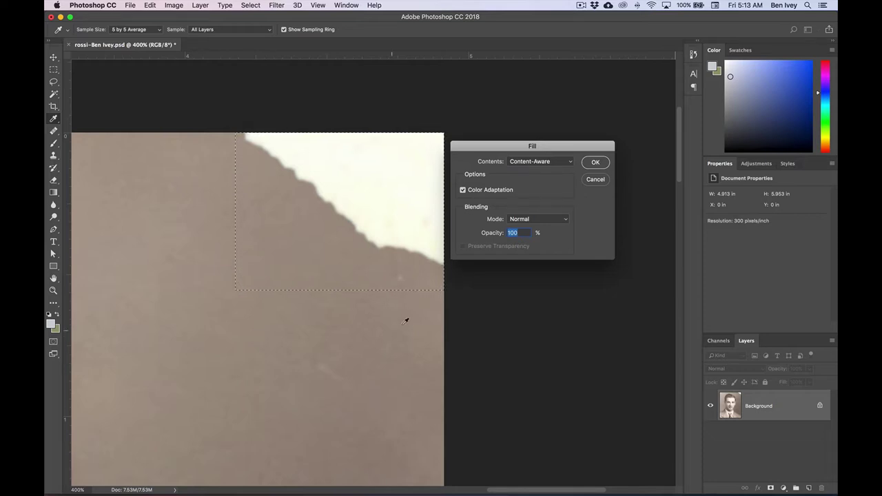
left_click(594, 163)
key("m")
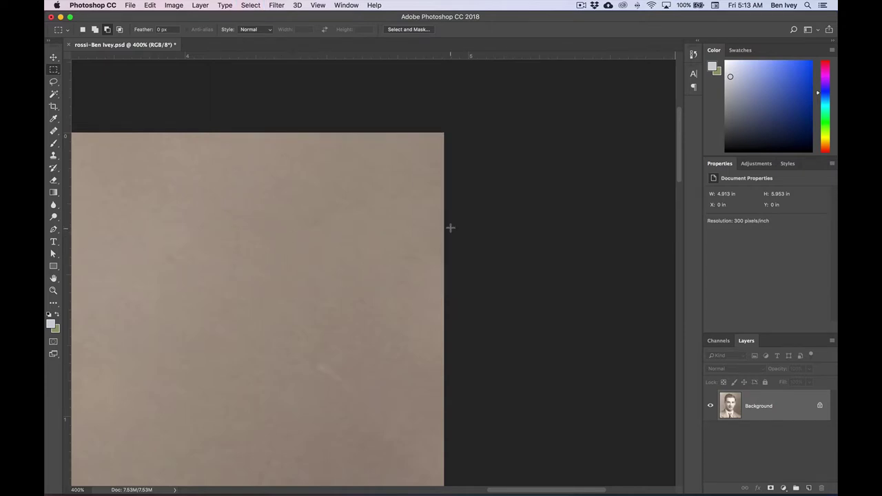
Zoom to 300% beside the ear and marquee the faint stain at the left edge
key("super+0")
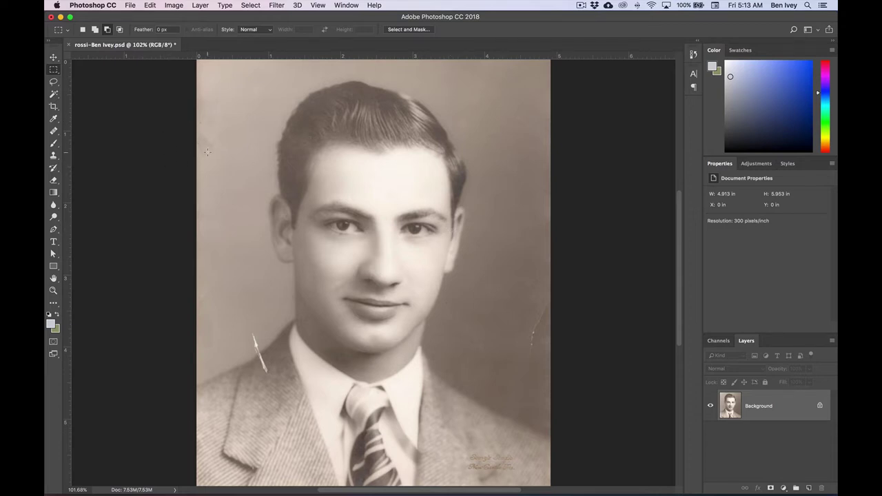
key("super+equal")
key("super+equal")
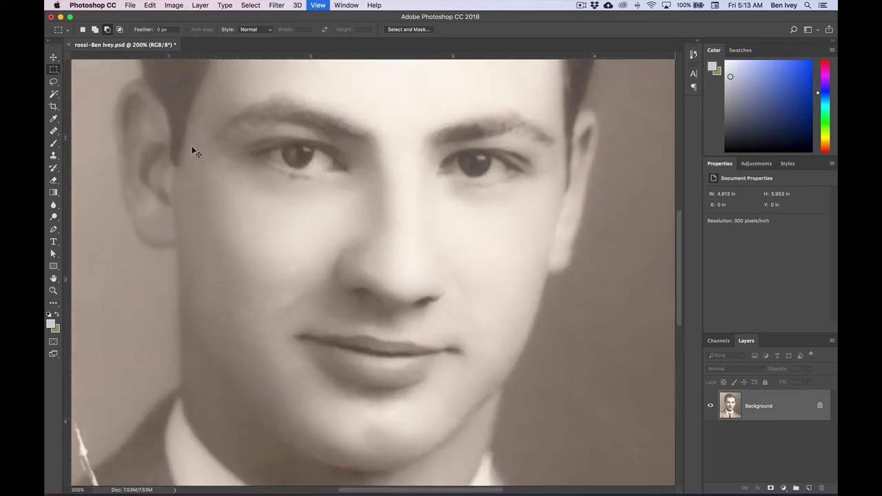
left_click_drag(191, 148, 370, 319)
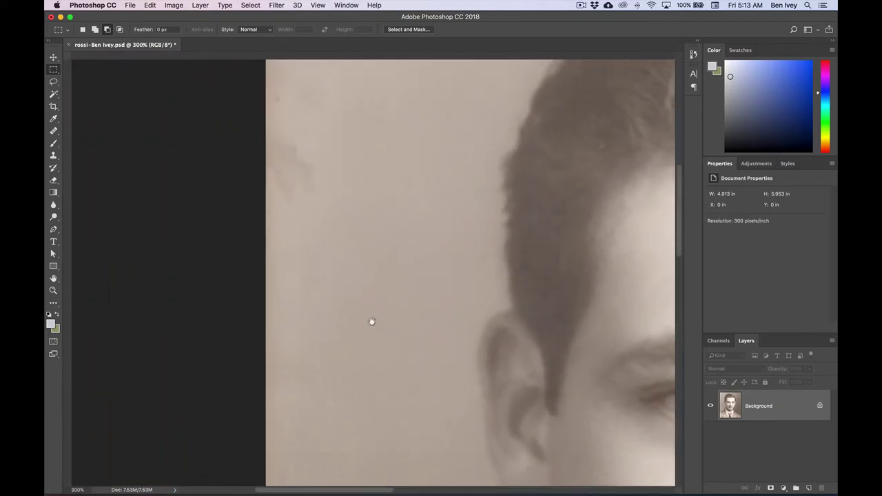
key("super+r")
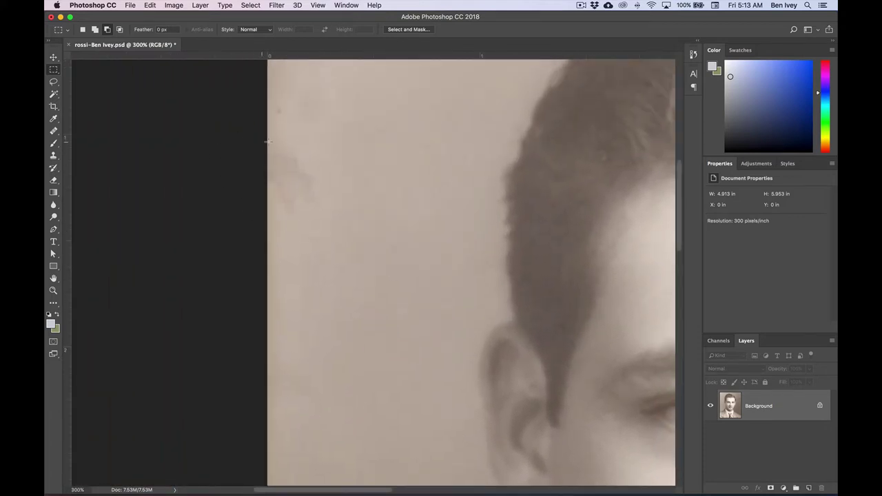
left_click_drag(351, 134, 255, 248)
Content-Aware Fill the selected stain at the photo's left edge
left_click(149, 5)
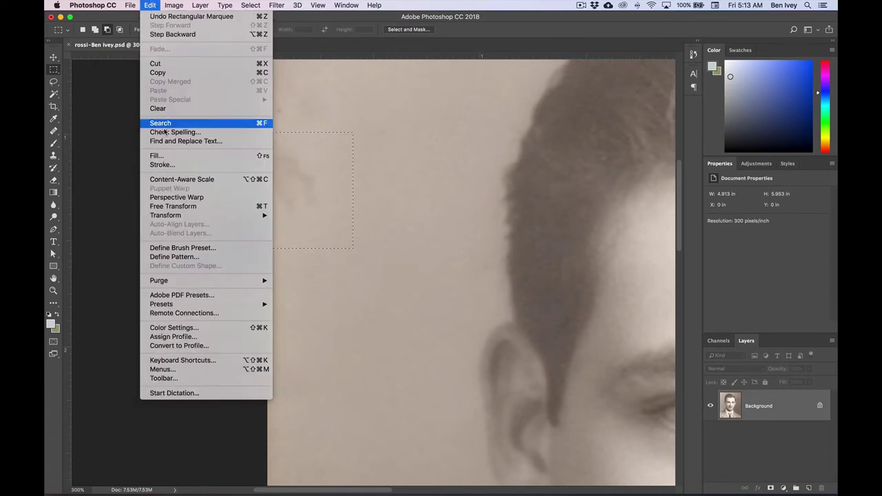
left_click(170, 159)
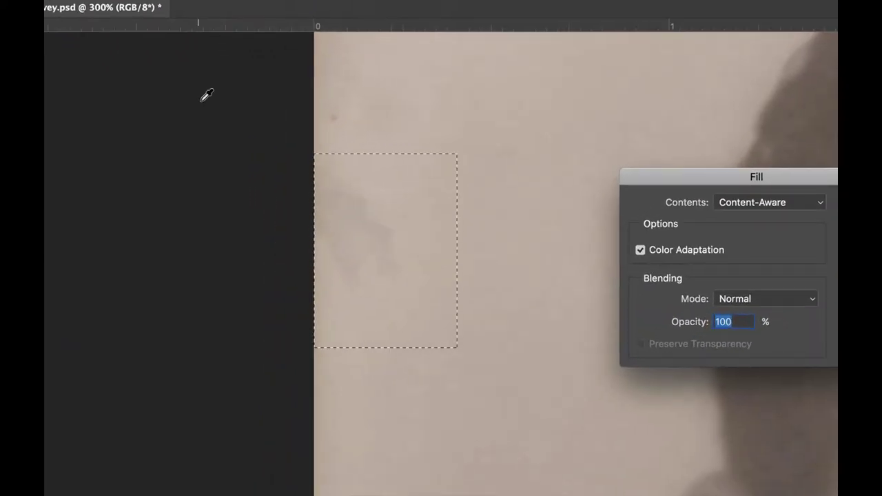
left_click_drag(669, 167, 495, 145)
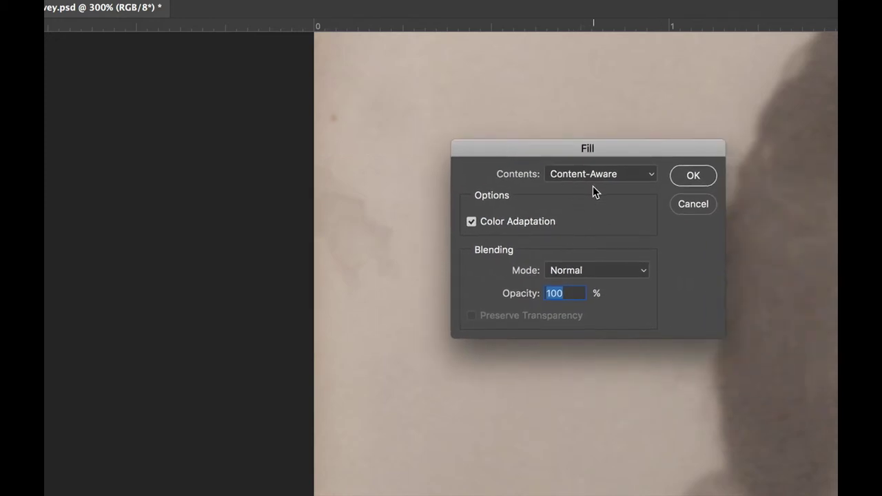
left_click(682, 178)
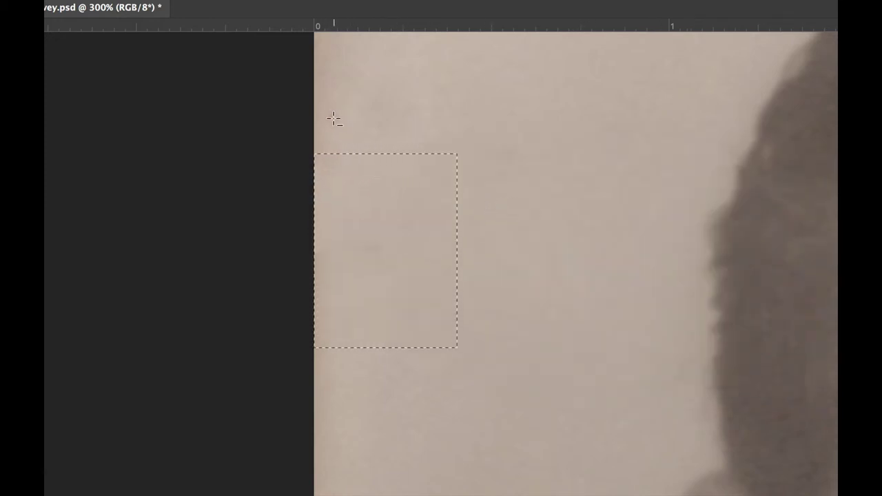
Select the small spot above the stain and remove it with Content-Aware Fill
left_click_drag(322, 102, 352, 135)
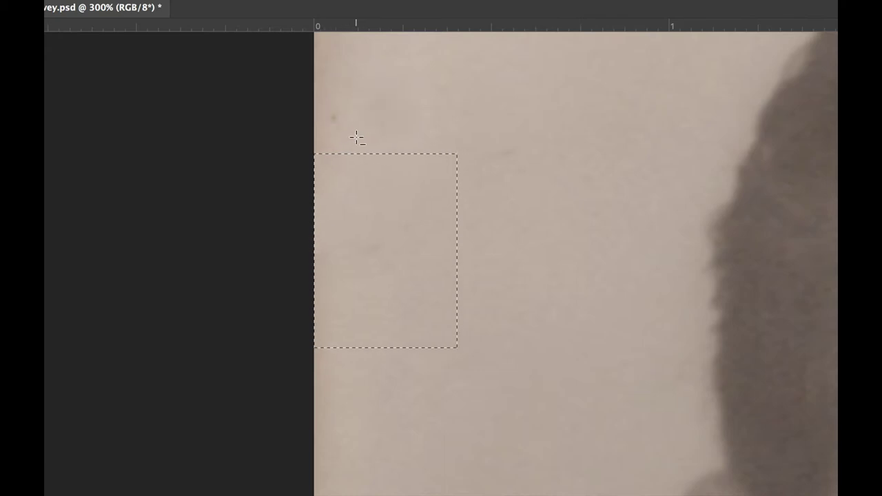
left_click(360, 142)
left_click_drag(321, 99, 358, 143)
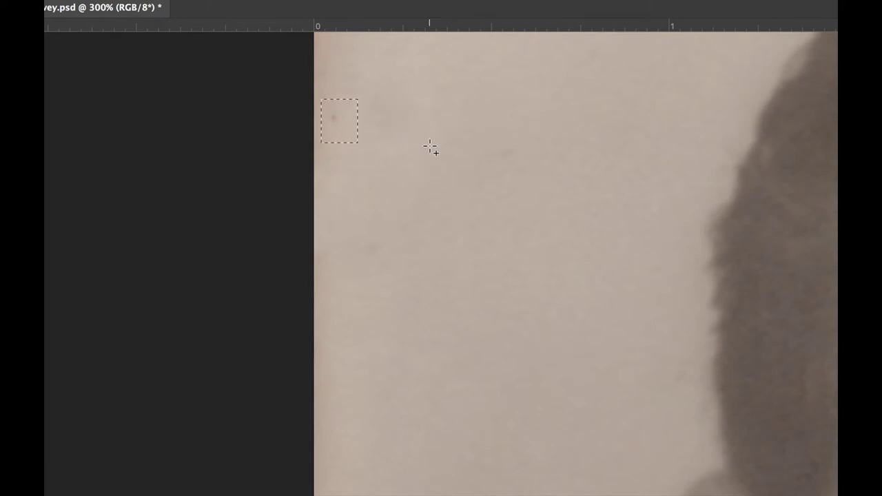
key("shift+BackSpace")
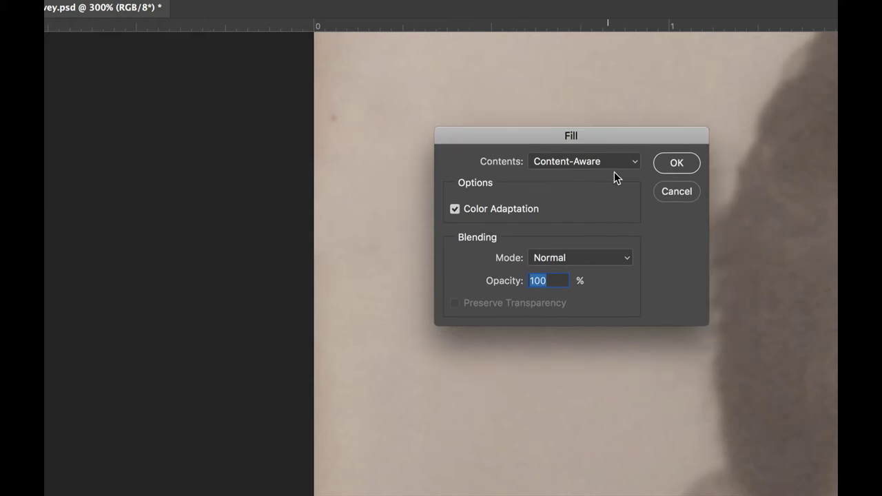
left_click(676, 164)
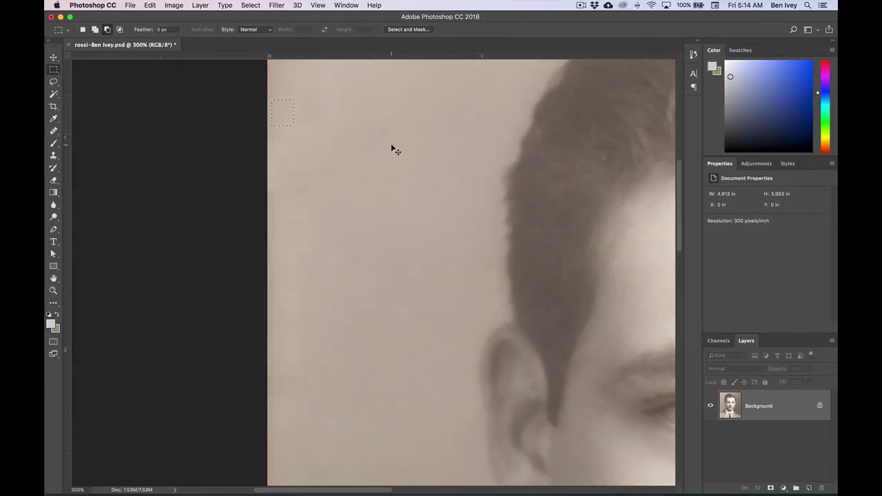
key("super+0")
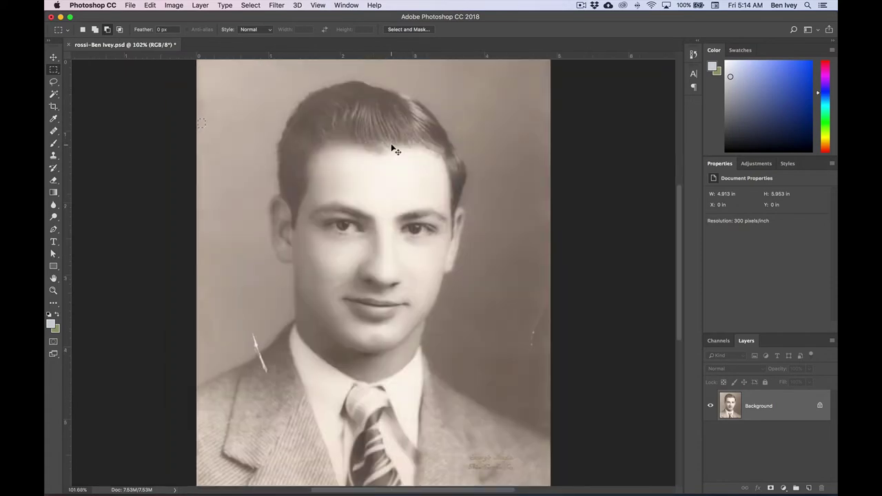
Deselect, switch to the Clone Stamp tool and zoom to 400% on the shoulder scratch
key("super+d")
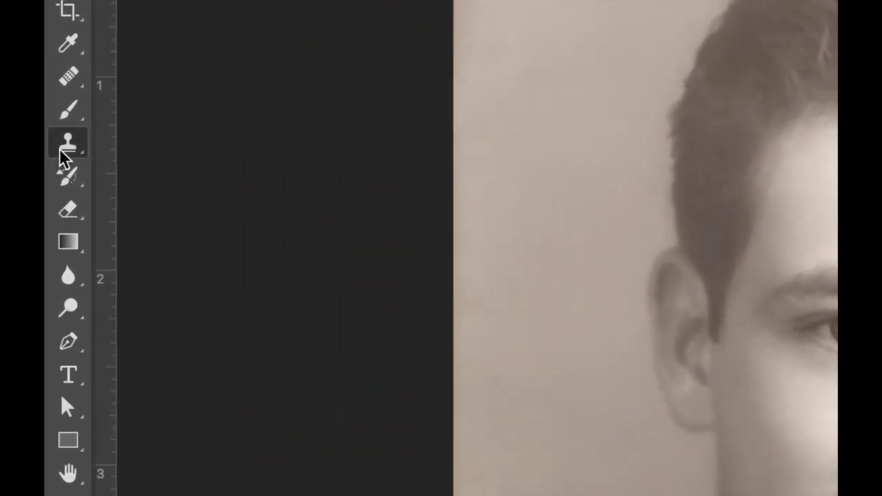
left_click(51, 159)
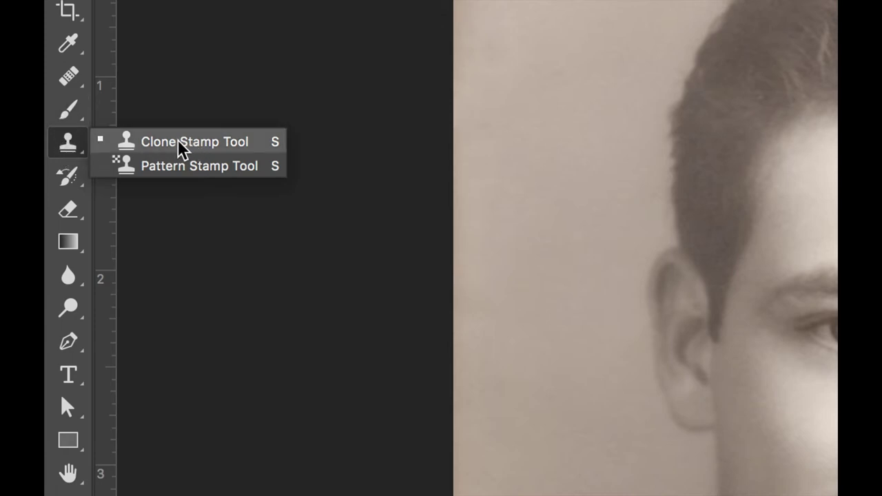
left_click(234, 145)
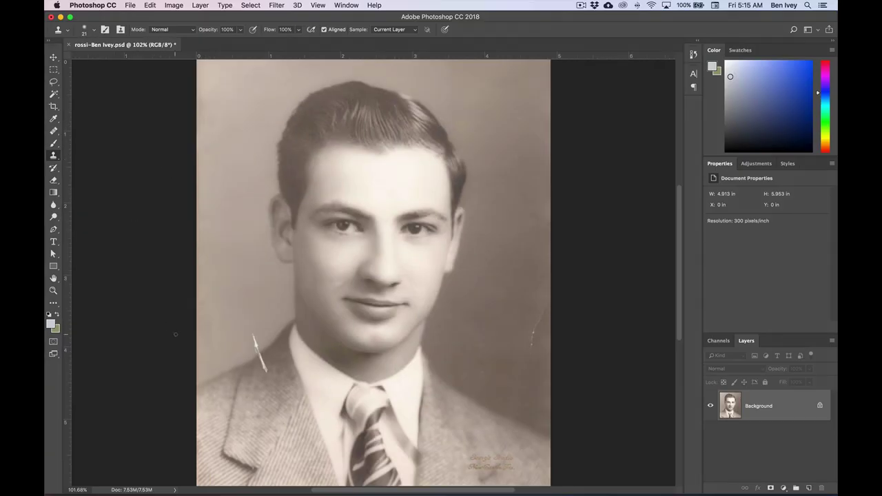
scroll(161, 277, "down", 5)
key("super+equal")
key("super+equal")
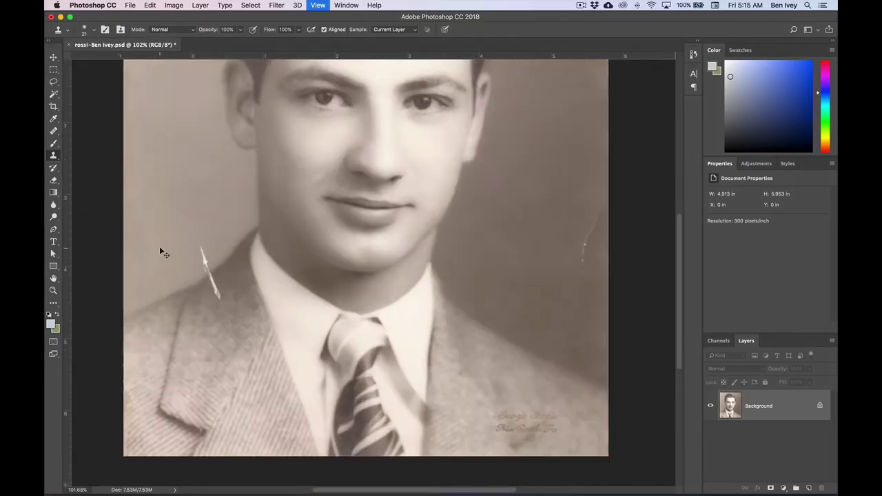
scroll(317, 248, "left", 5)
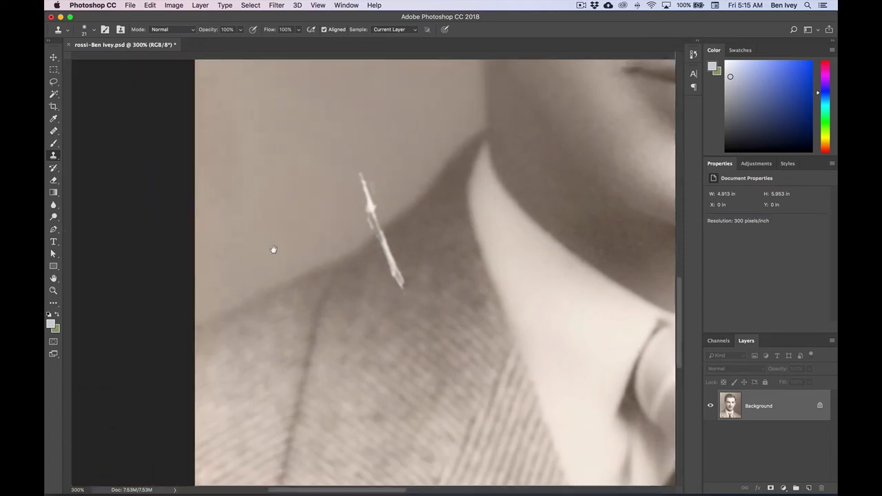
key("super+equal")
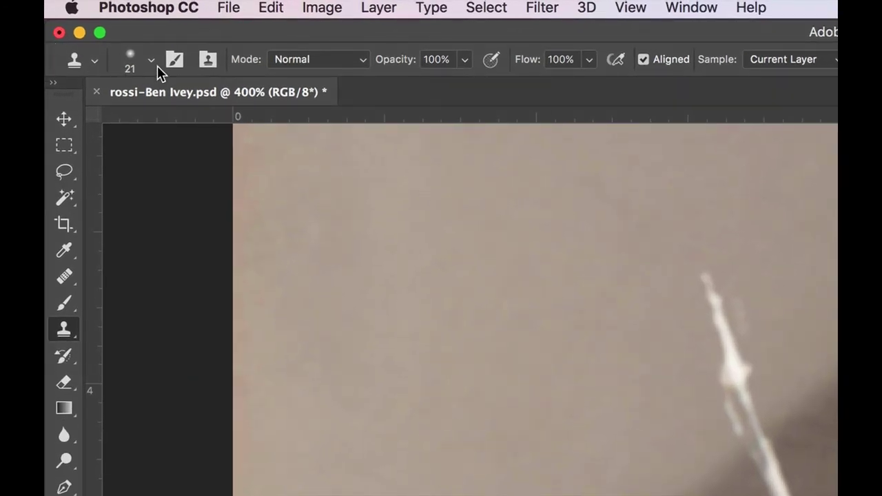
In the Brush Preset picker, enter 50 px size and 50% hardness for the clone brush
left_click(153, 62)
left_click(256, 95)
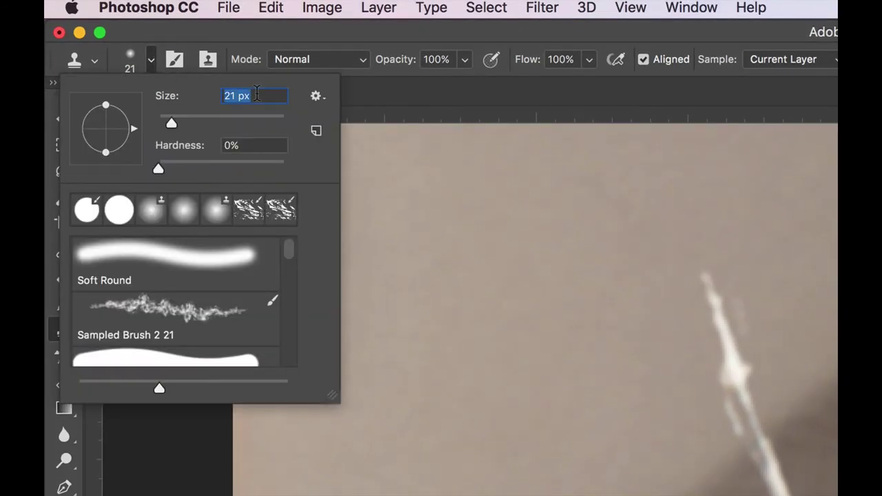
type("50")
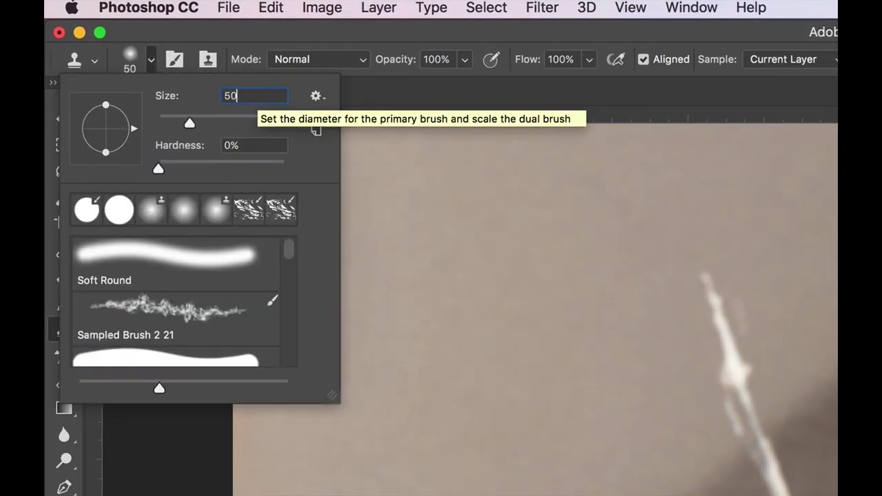
left_click(241, 142)
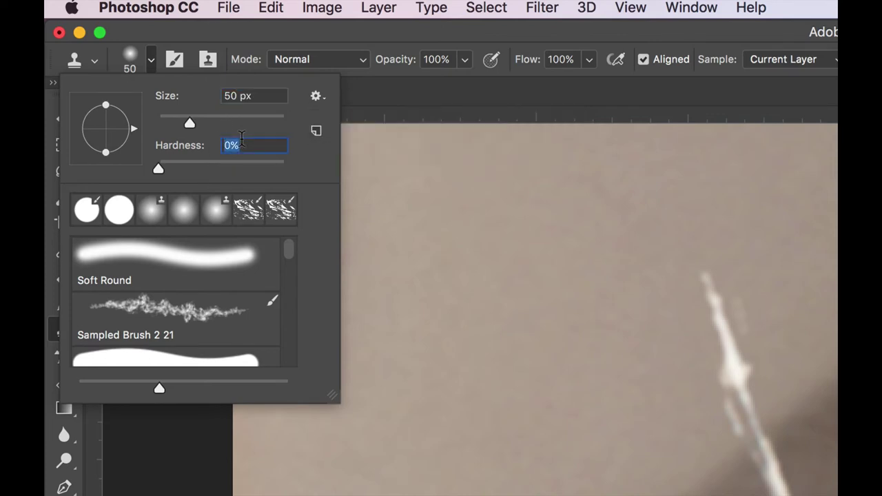
type("50")
left_click(231, 35)
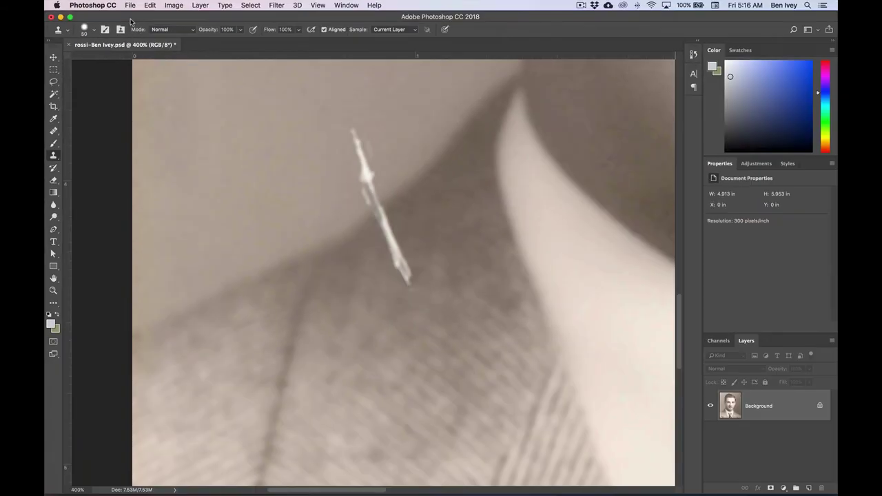
Sample clean background beside the scratch and clone over its middle section, redoing one stroke
left_click(400, 216)
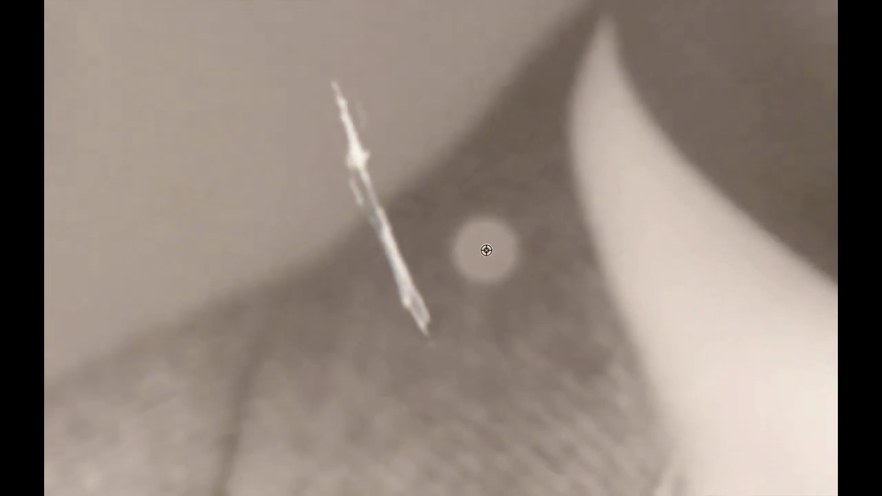
left_click(450, 155, "alt")
mouse_move(404, 187)
left_mouse_down()
mouse_move(393, 215)
mouse_move(368, 227)
mouse_move(365, 217)
mouse_move(374, 215)
left_mouse_up()
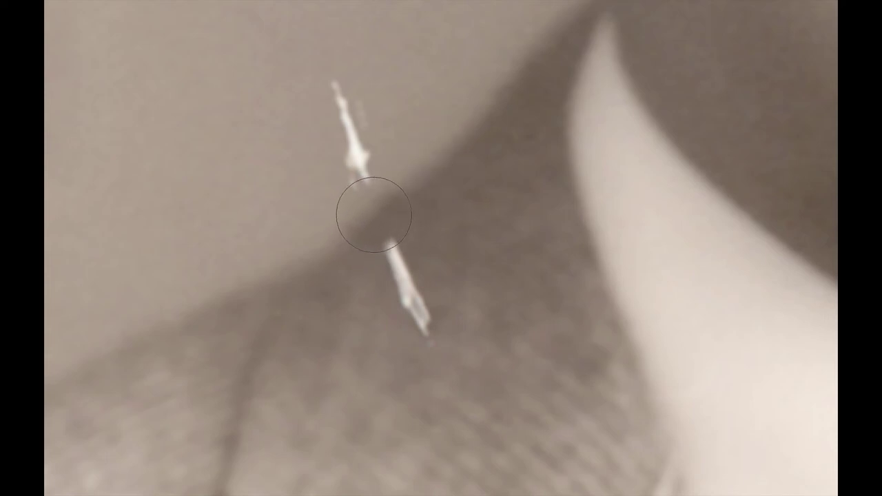
key("ctrl+z")
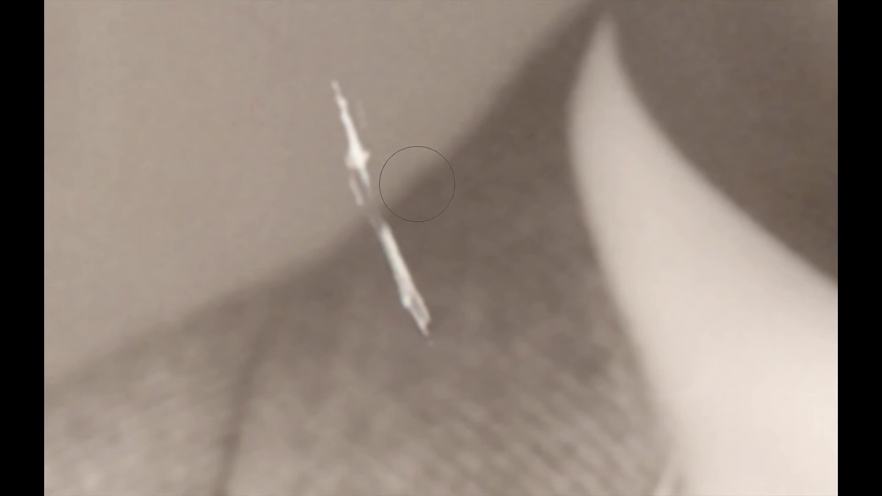
left_click_drag(397, 191, 374, 213)
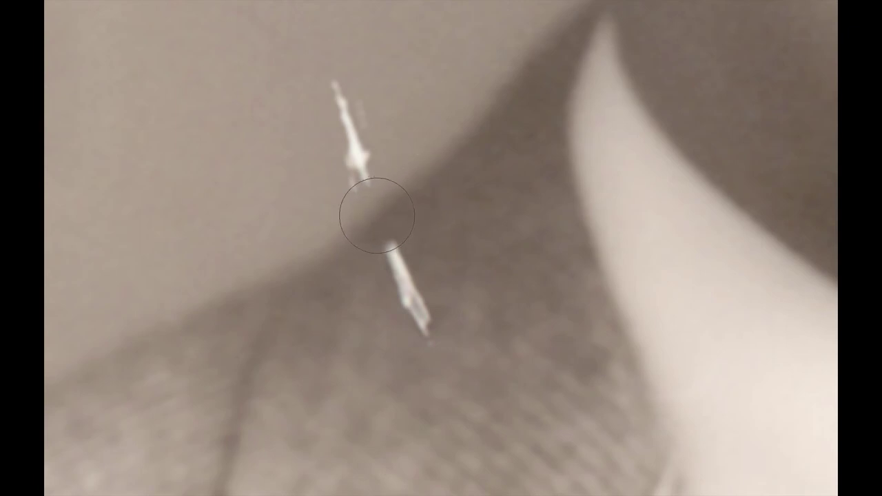
left_click(377, 215)
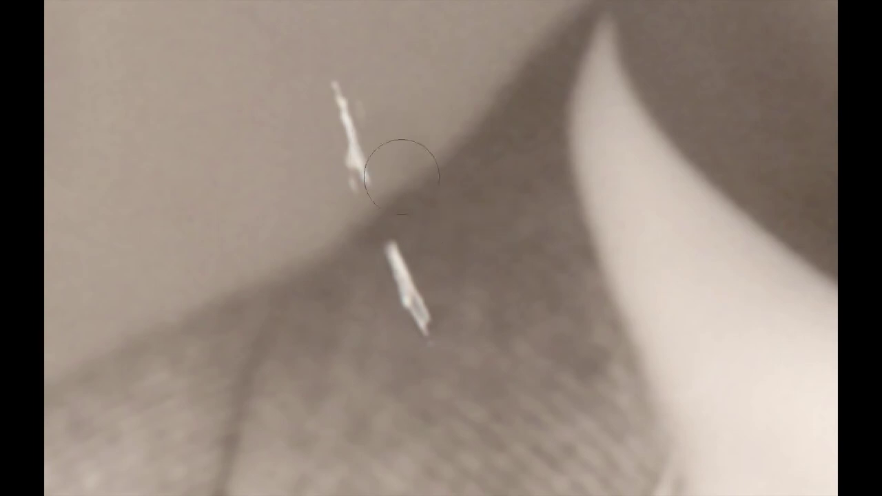
left_click(517, 241)
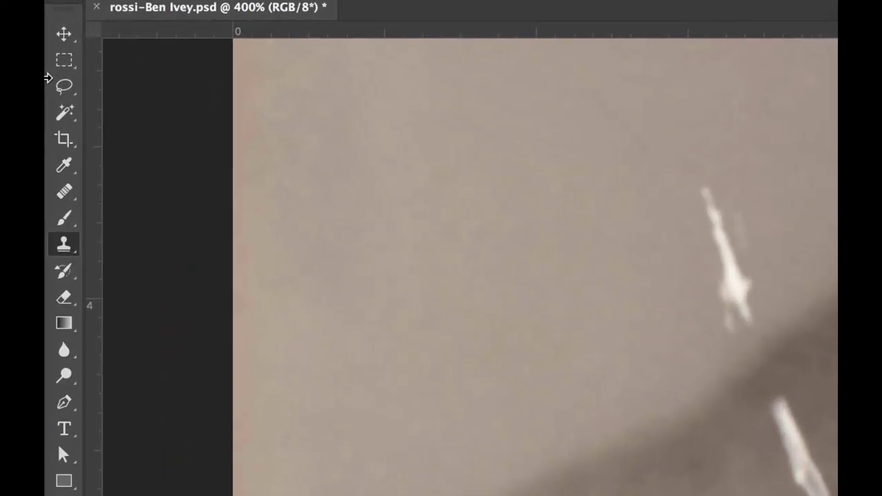
Lasso the upper scratch piece, Content-Aware Fill it, and deselect
left_click(64, 86)
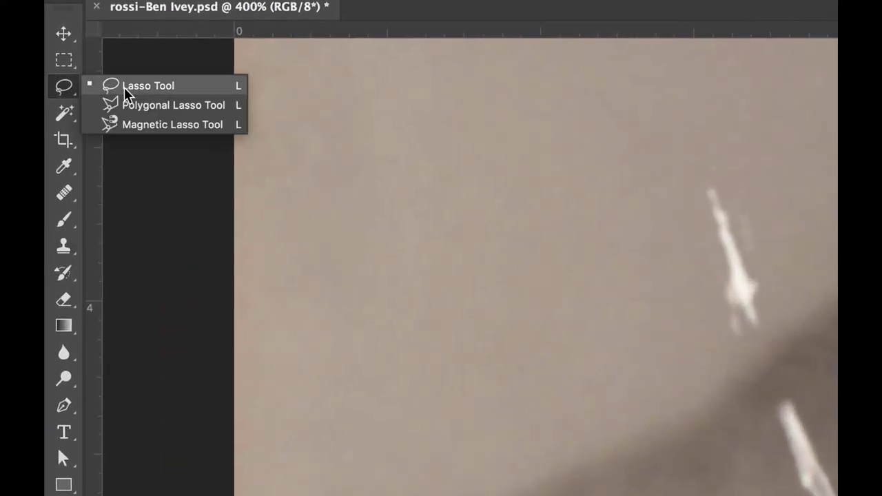
left_click(118, 89)
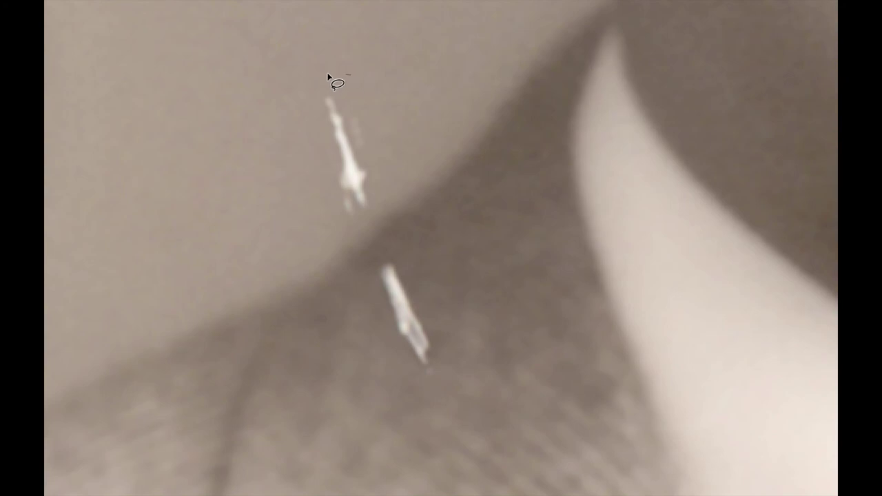
mouse_move(328, 76)
left_mouse_down()
mouse_move(296, 162)
mouse_move(312, 209)
mouse_move(336, 228)
mouse_move(361, 232)
mouse_move(389, 182)
mouse_move(391, 125)
mouse_move(354, 74)
left_mouse_up()
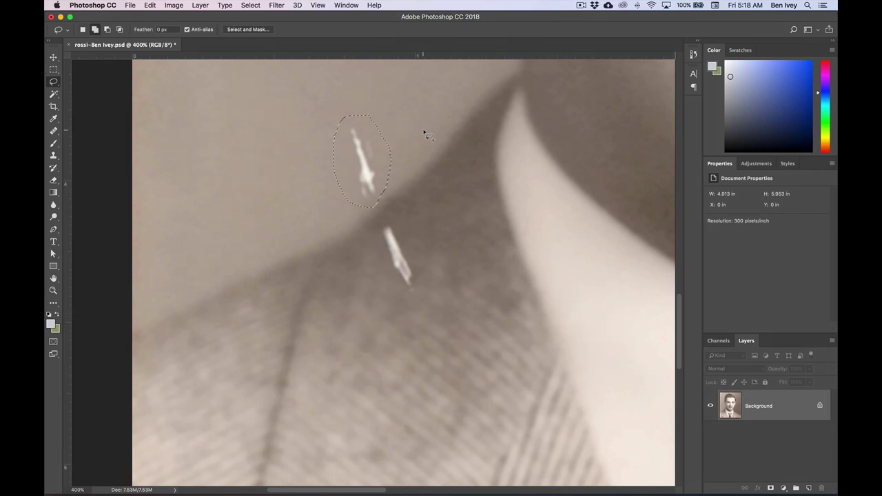
key("shift+BackSpace")
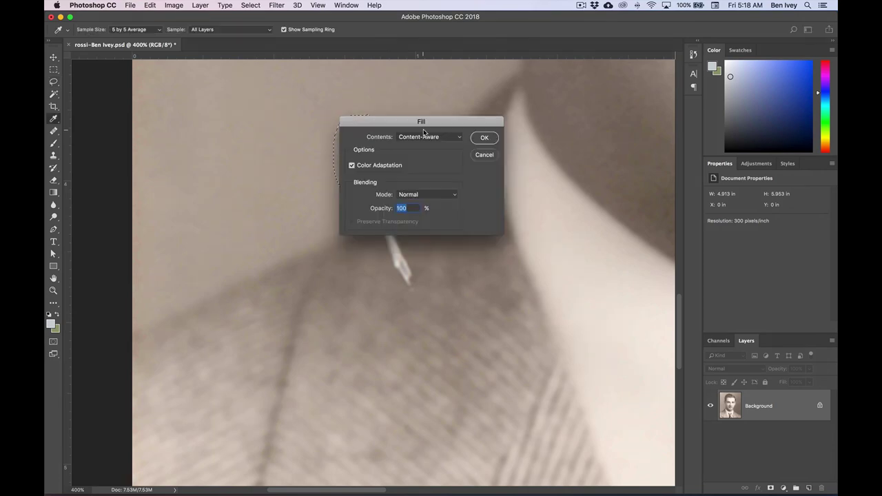
left_click_drag(428, 121, 478, 108)
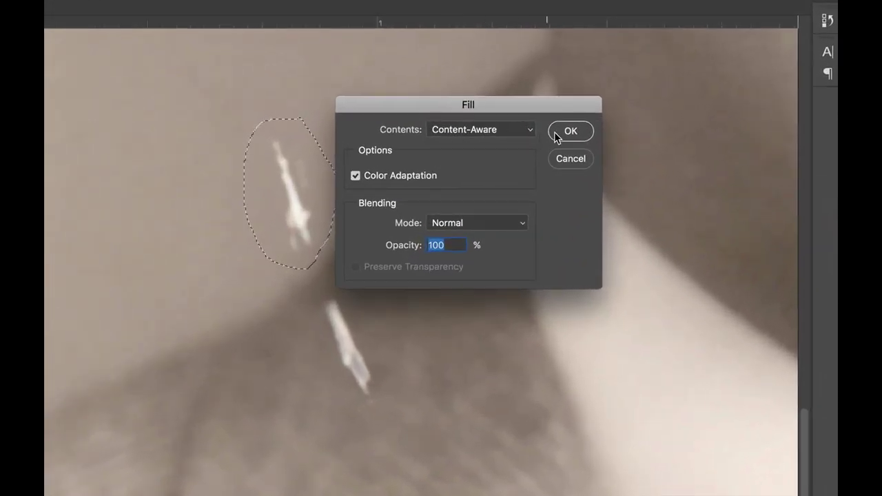
left_click(569, 132)
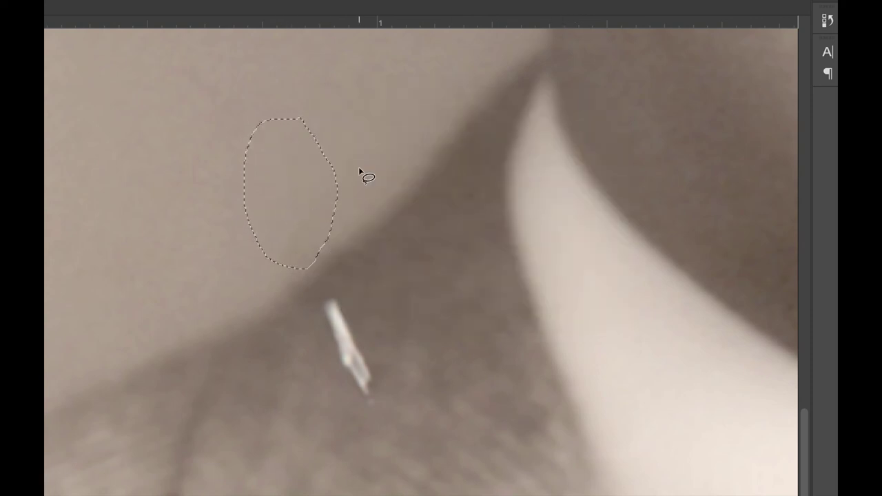
key("ctrl+d")
Lasso the lower scratch piece and Content-Aware Fill it away
mouse_move(350, 290)
left_mouse_down()
mouse_move(314, 305)
mouse_move(303, 351)
mouse_move(330, 404)
mouse_move(370, 411)
mouse_move(398, 388)
mouse_move(394, 344)
mouse_move(352, 292)
left_mouse_up()
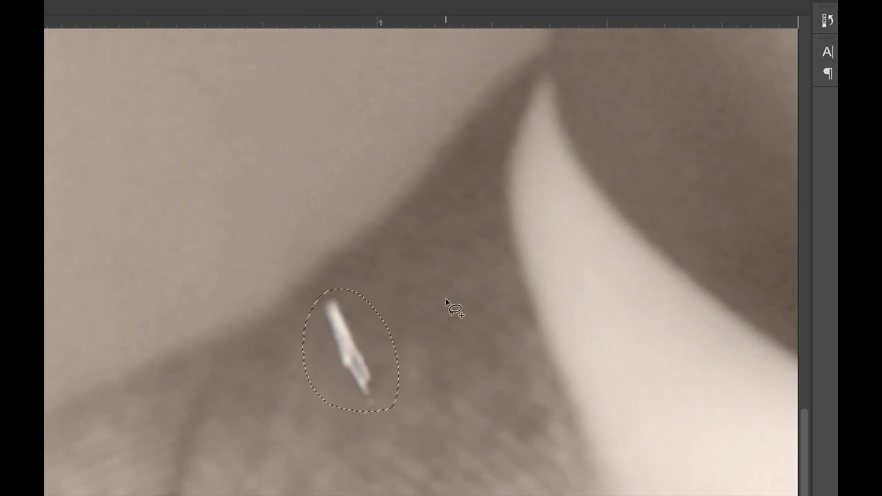
key("shift+BackSpace")
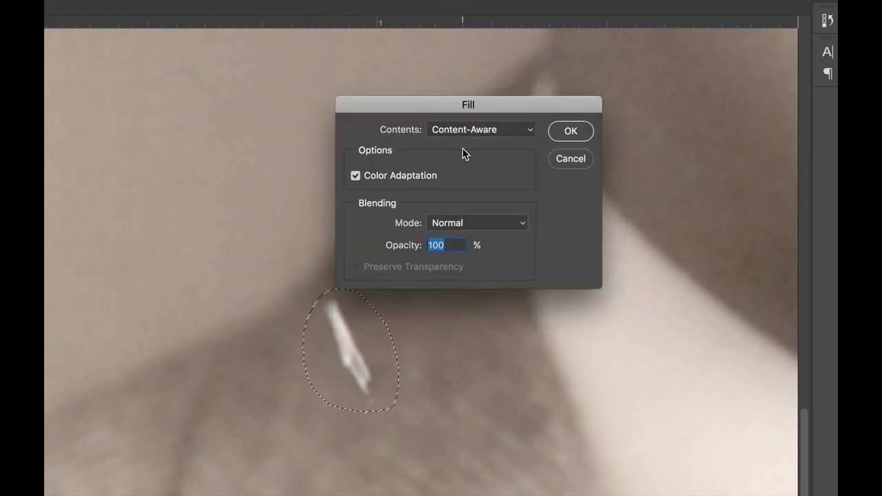
left_click(570, 131)
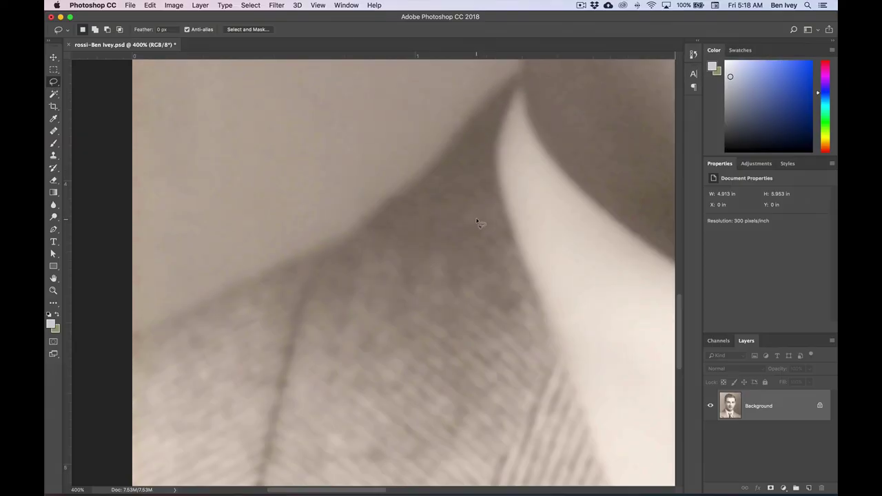
Zoom to 300% on the right edge and lasso around the thin crack
key("super+0")
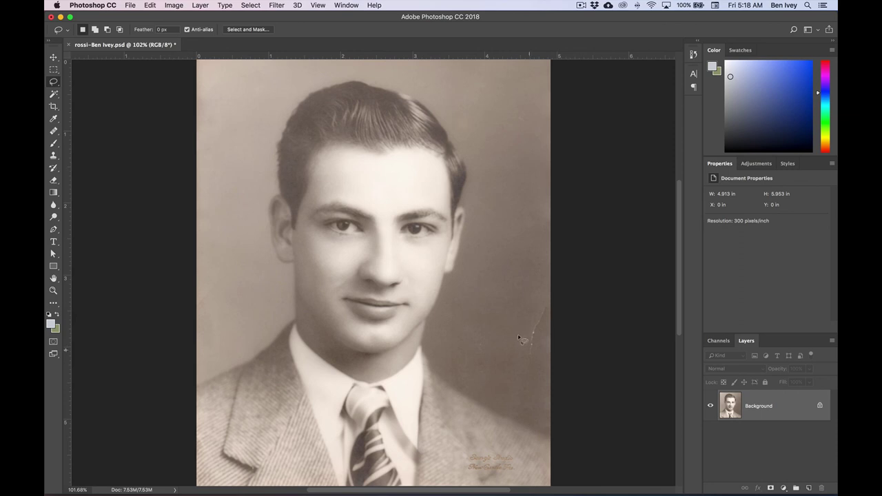
key("super+equal")
key("super+equal")
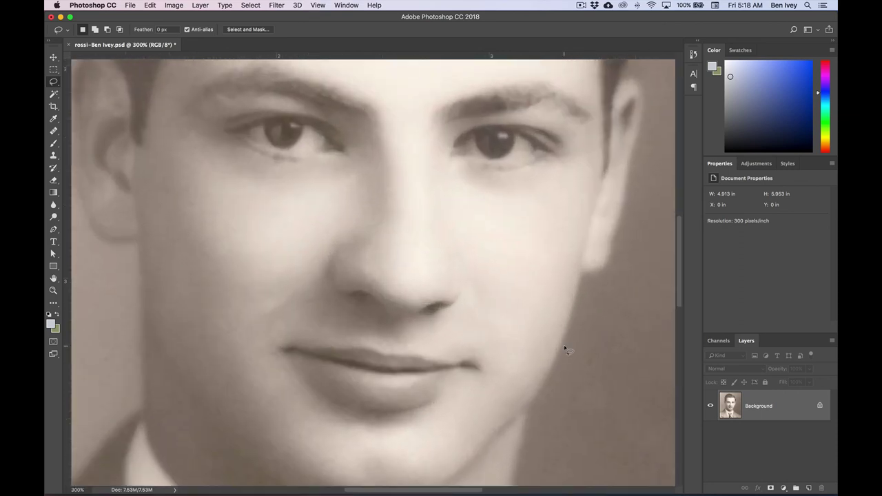
left_click_drag(587, 356, 339, 230)
scroll(339, 230, "right", 3)
scroll(339, 230, "down", 2)
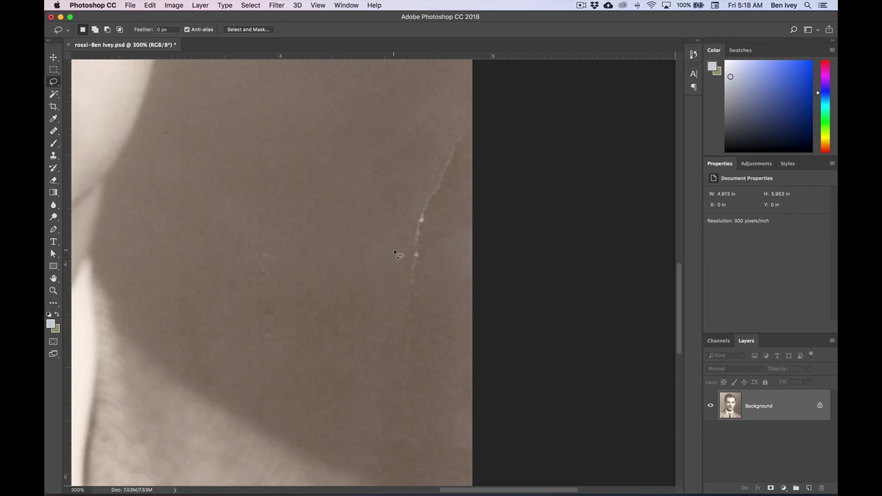
left_click_drag(395, 252, 403, 221)
mouse_move(434, 149)
left_mouse_down()
mouse_move(467, 115)
mouse_move(475, 123)
mouse_move(430, 271)
mouse_move(411, 391)
mouse_move(396, 381)
mouse_move(407, 282)
mouse_move(397, 238)
left_mouse_up()
Content-Aware Fill the crack selection, then deselect and fit the portrait on screen
key("shift+BackSpace")
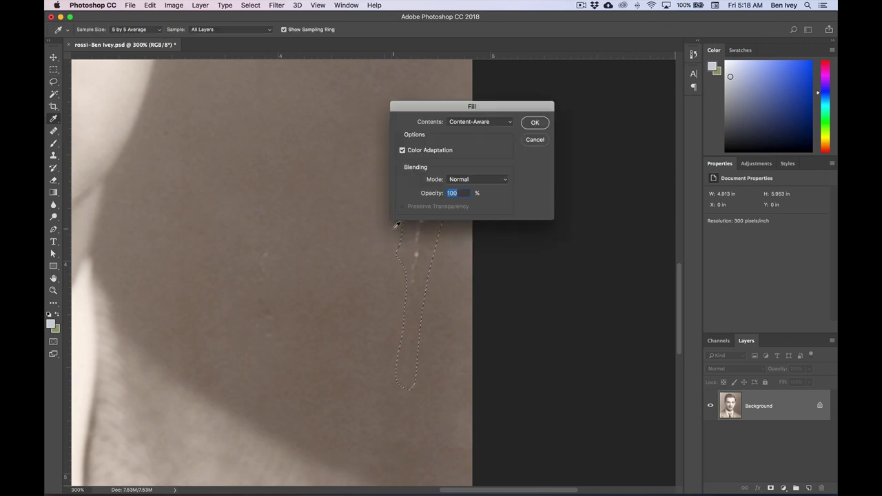
mouse_move(494, 122)
left_mouse_down()
mouse_move(346, 160)
mouse_move(309, 194)
left_mouse_up()
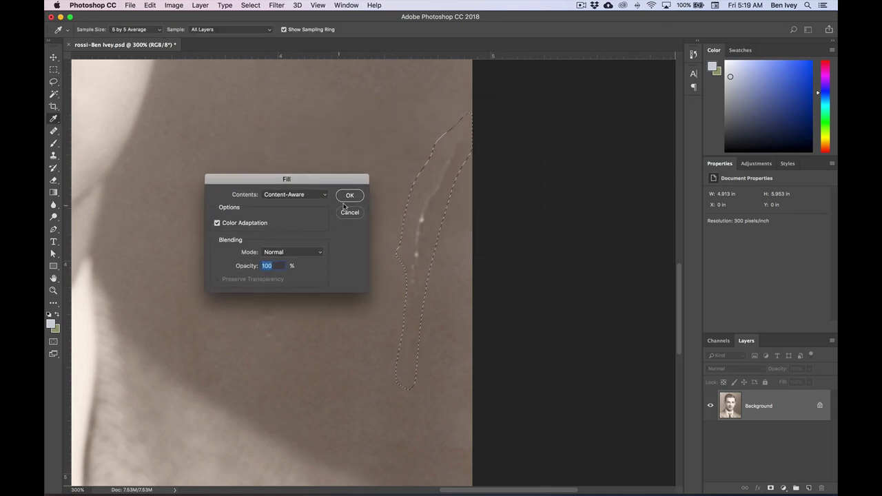
left_click(352, 196)
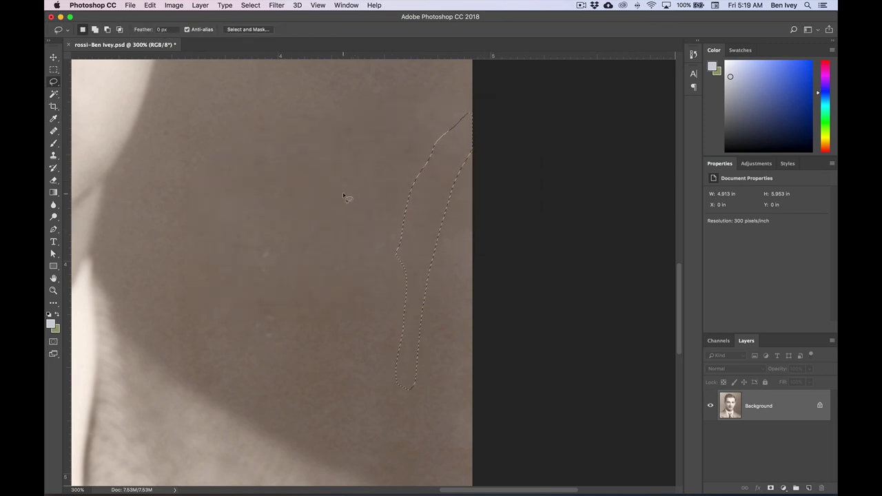
key("cmd+d")
key("cmd+0")
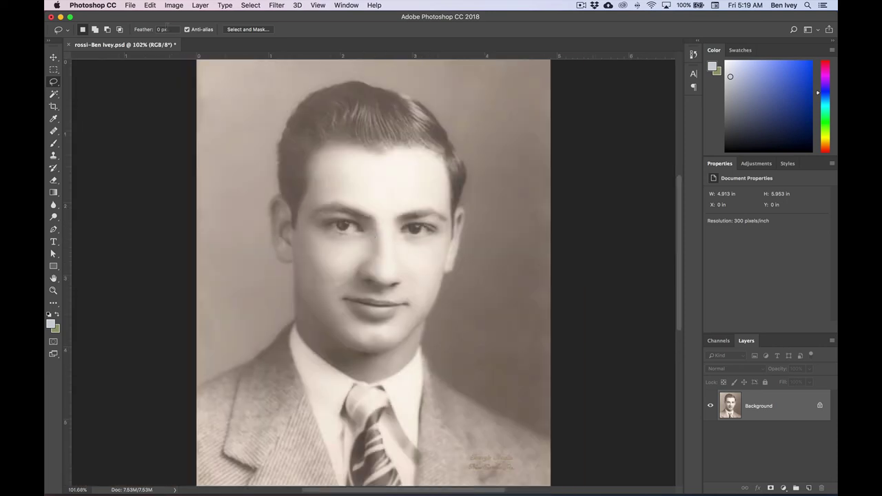
Save the restored rossi portrait through File > Save and close its document
left_click(130, 4)
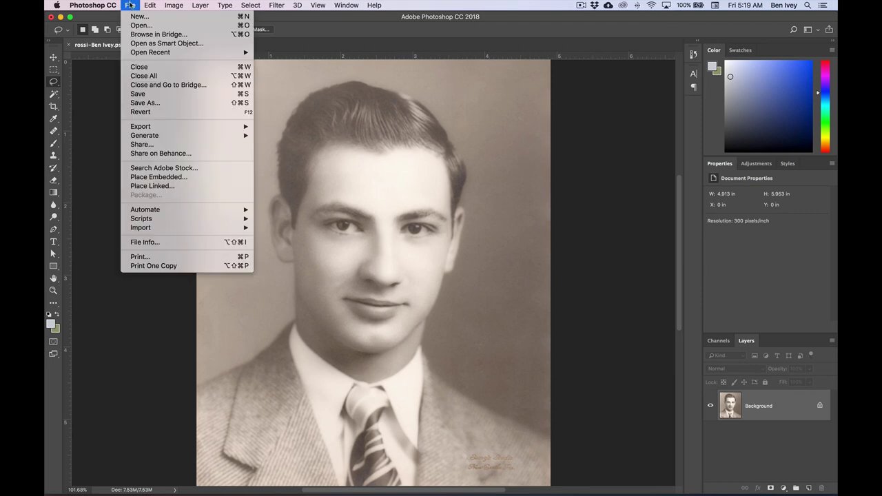
left_click(147, 95)
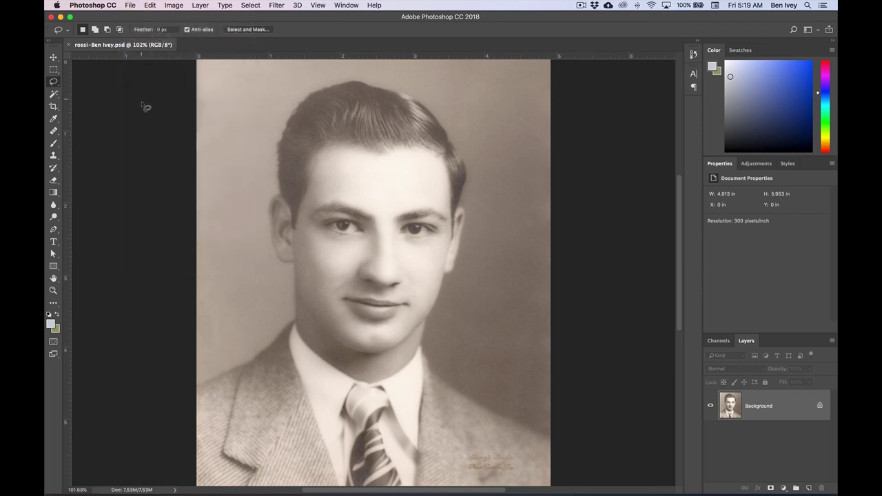
key("super+s")
key("super+w")
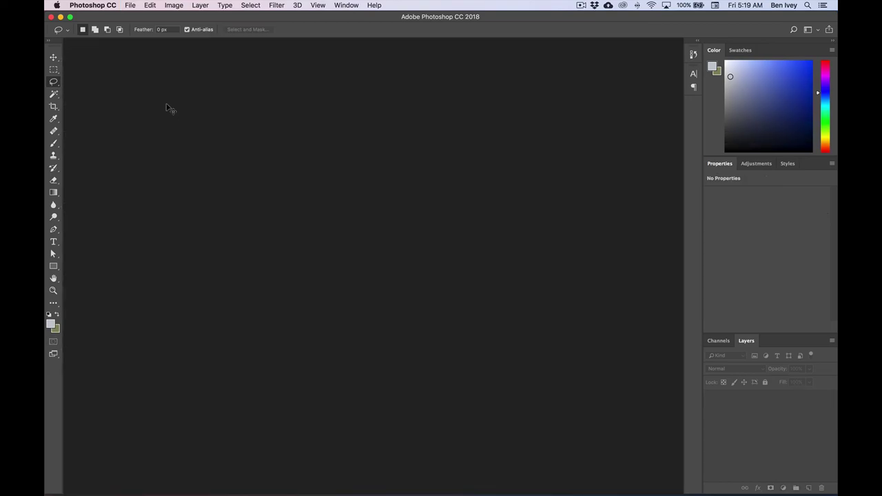